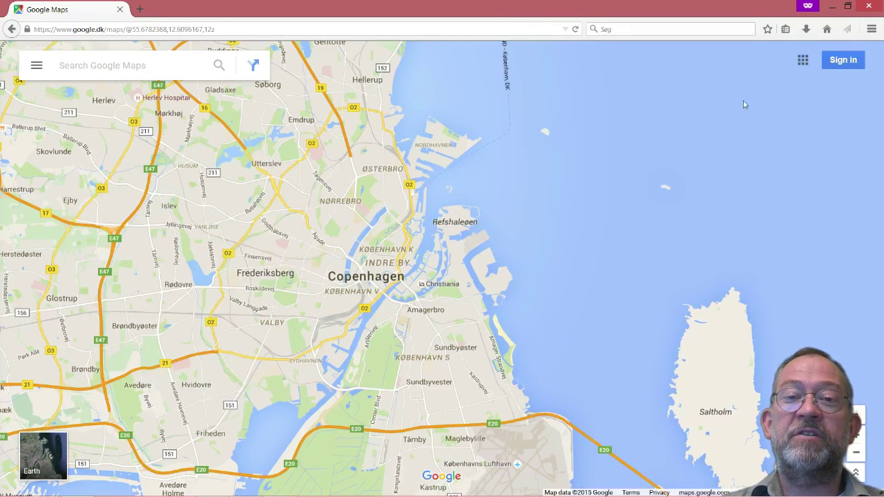
Begin signing in to a Google account from the Copenhagen map in Google Maps.
click(841, 63)
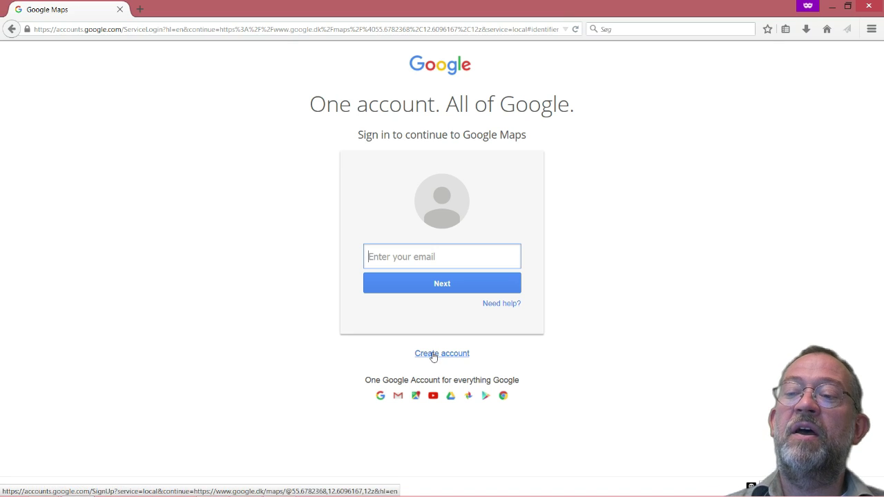
Look over the new-account sign-up form, then return to the signed-in Google Maps window at Jenslev.
click(433, 356)
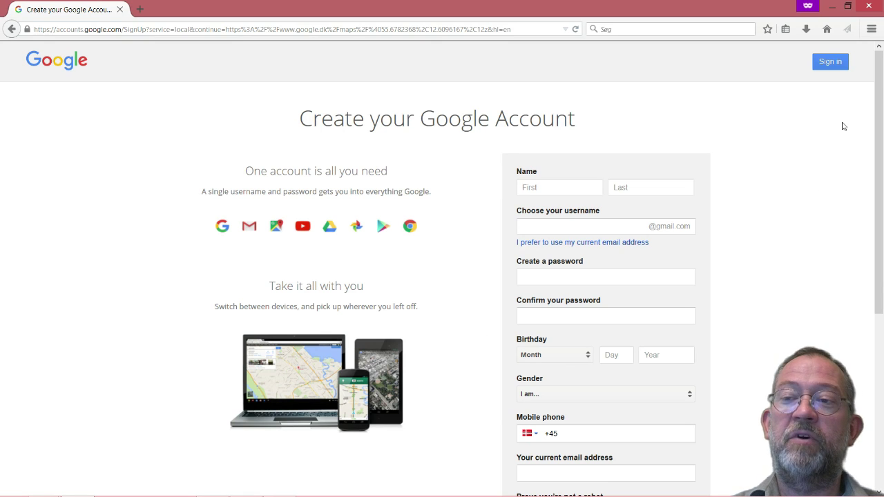
scroll(842, 127, down, 4)
scroll(843, 126, up, 4)
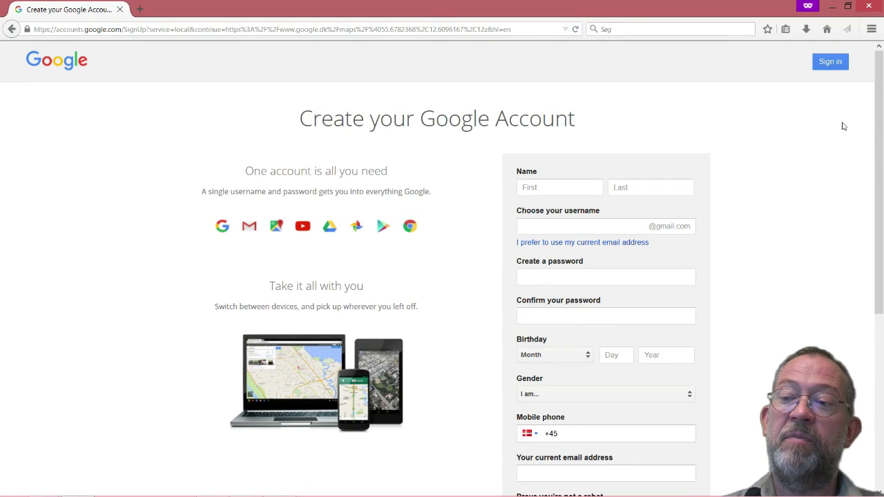
key(alt+Tab)
key(alt+Tab)
key(alt+Tab)
key(alt+Tab)
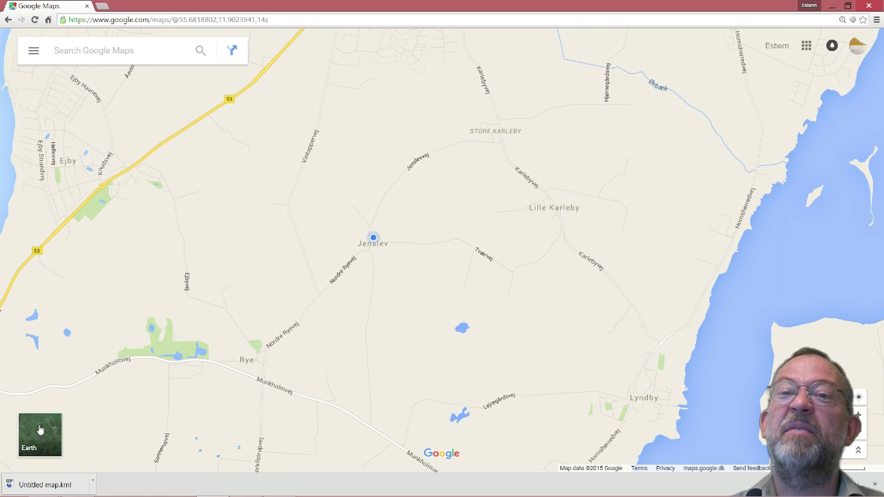
Check a spot on the map, then bring up the My Maps list of saved maps from the side menu.
click(143, 120)
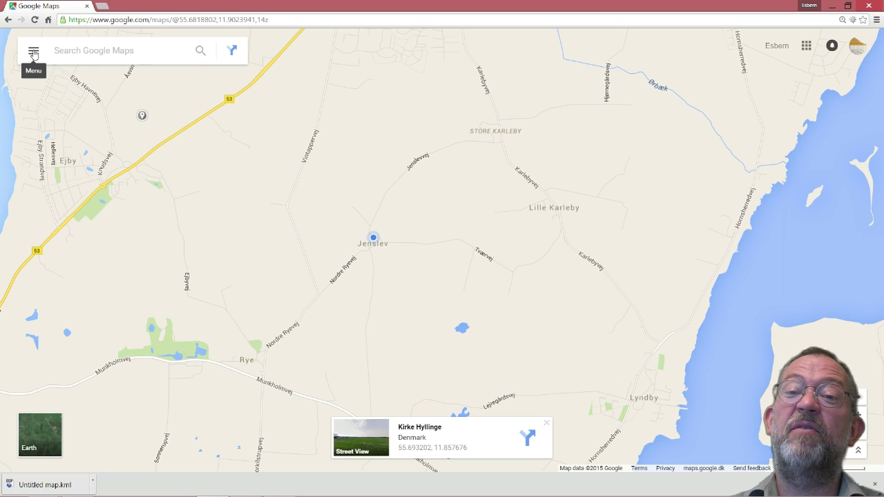
click(33, 52)
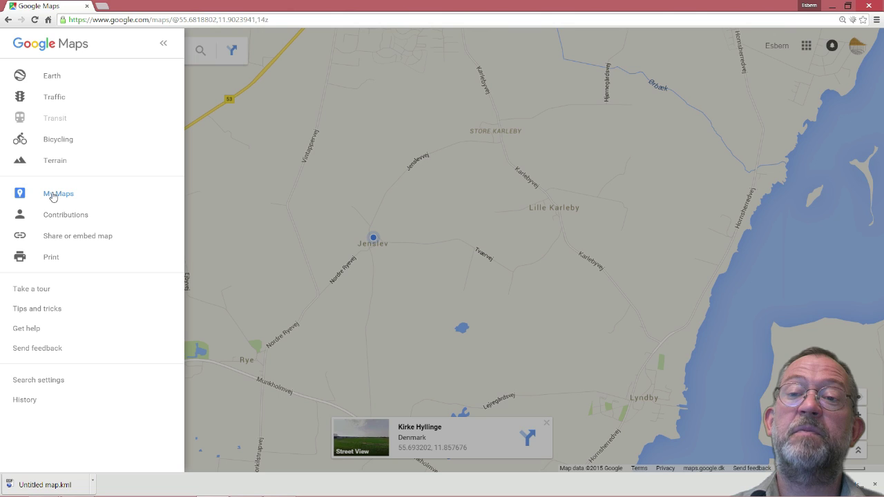
click(52, 195)
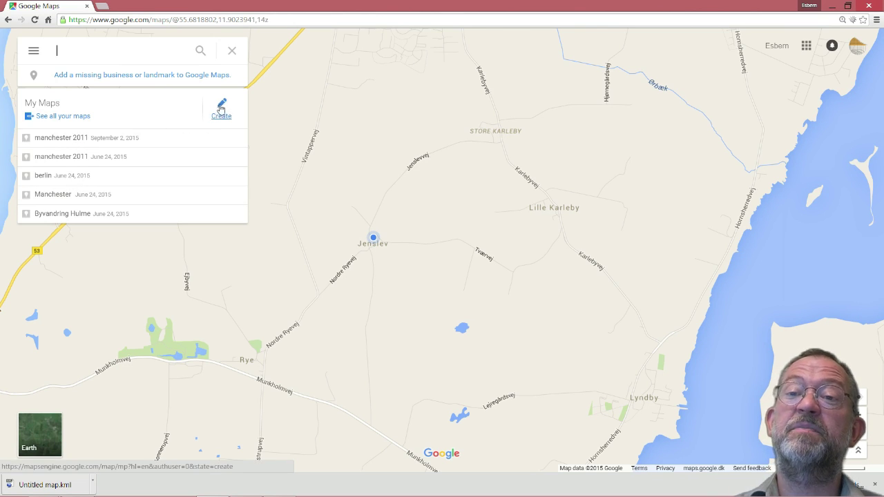
Create a new Untitled map and zoom and pan it to centre on Jenslev.
click(219, 110)
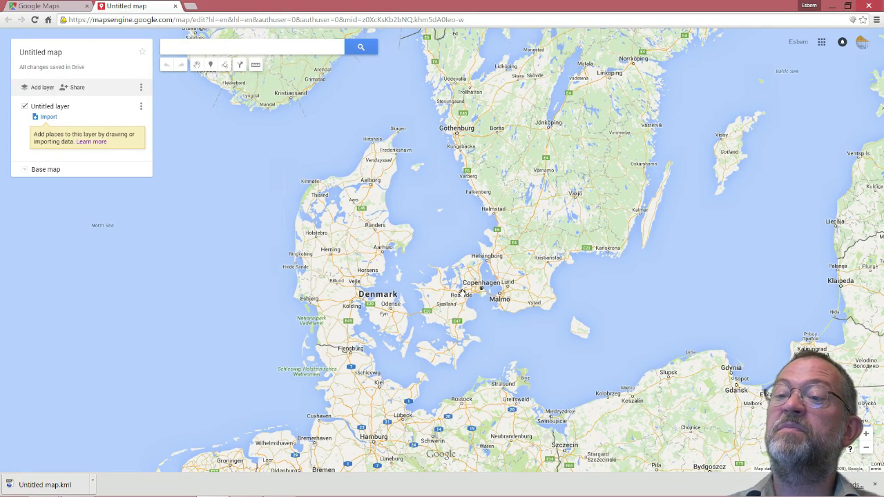
scroll(462, 292, down, 2)
scroll(462, 292, up, 4)
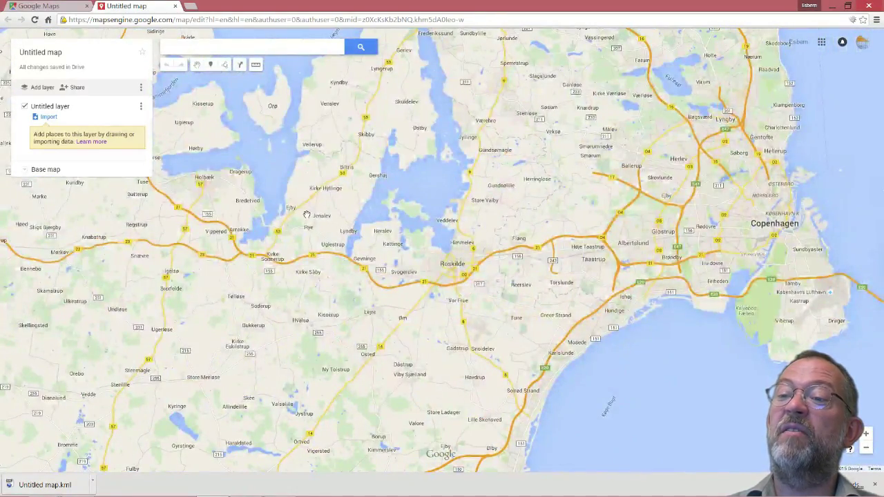
scroll(307, 215, up, 3)
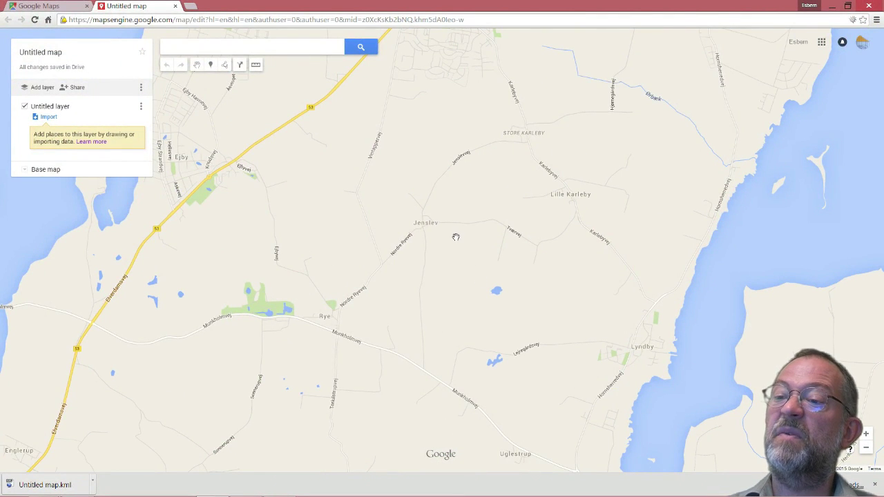
scroll(455, 237, up, 2)
scroll(456, 237, down, 2)
scroll(456, 236, up, 1)
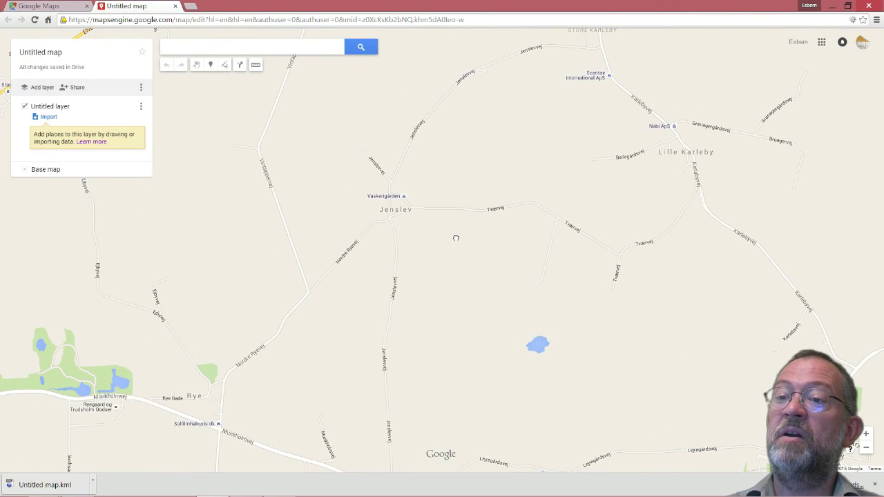
drag(456, 238, 439, 178)
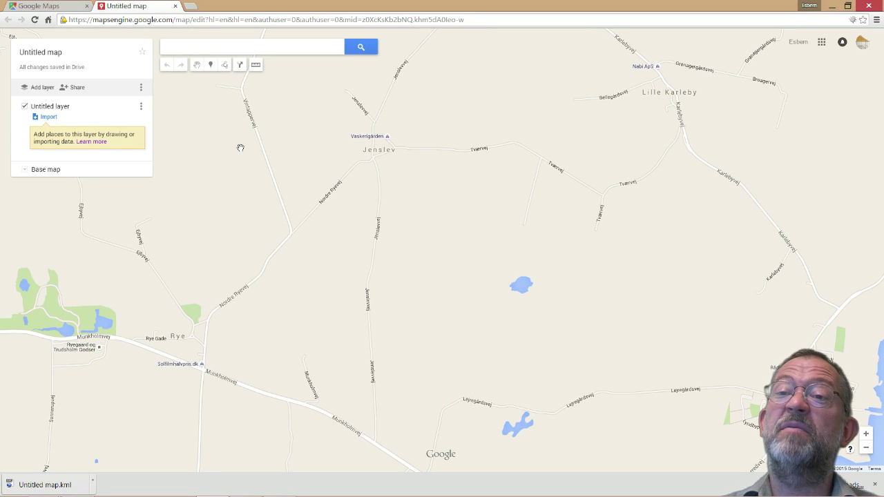
Place a marker on Jenslev named 'home' and save it.
click(211, 66)
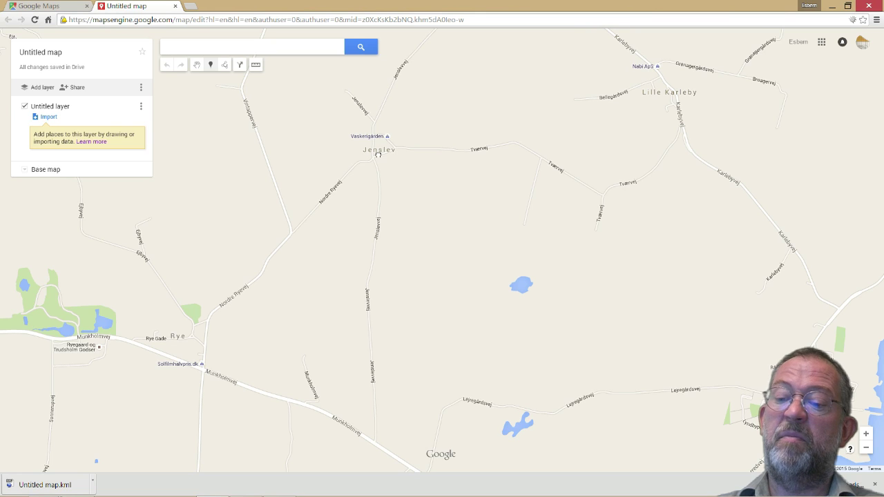
click(378, 154)
text(h)
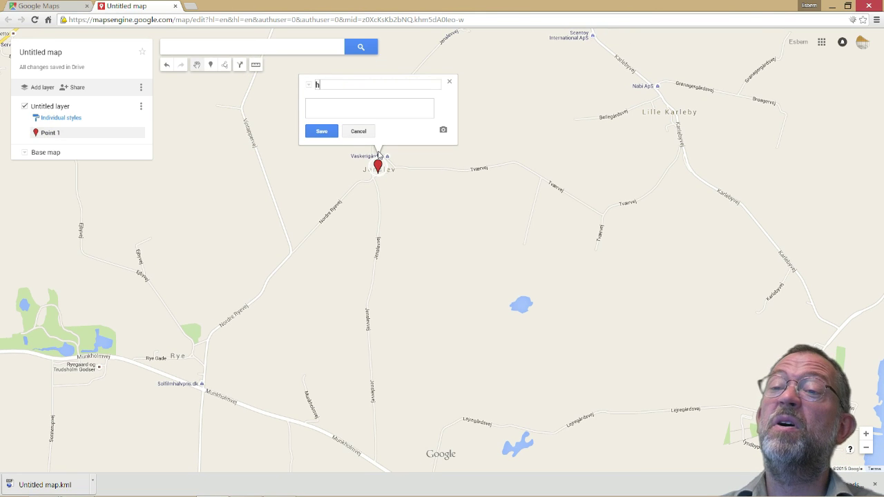
text(ome)
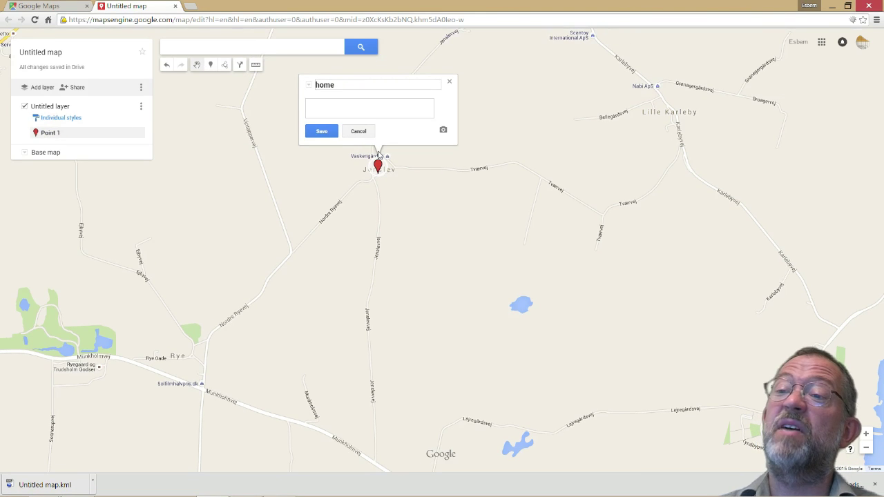
click(322, 132)
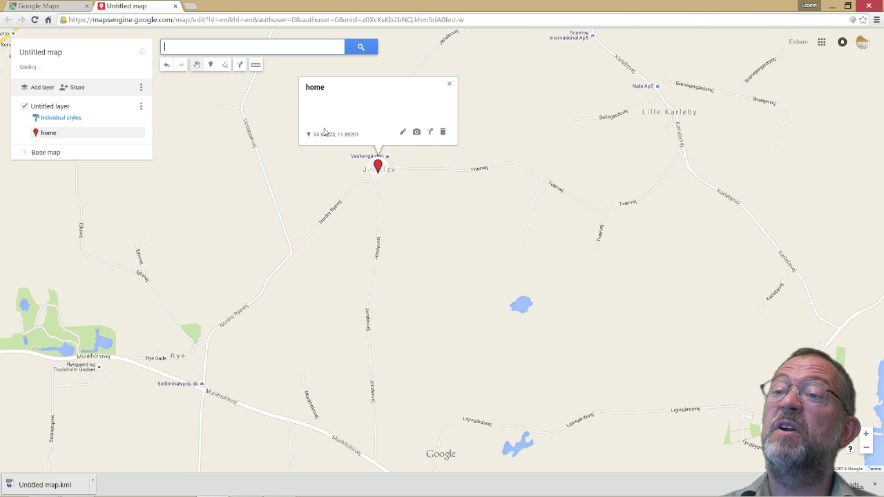
click(449, 84)
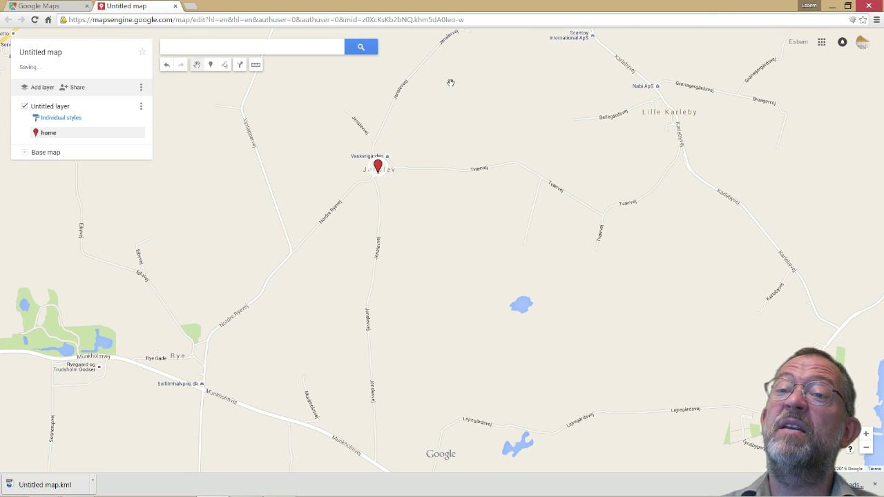
click(228, 68)
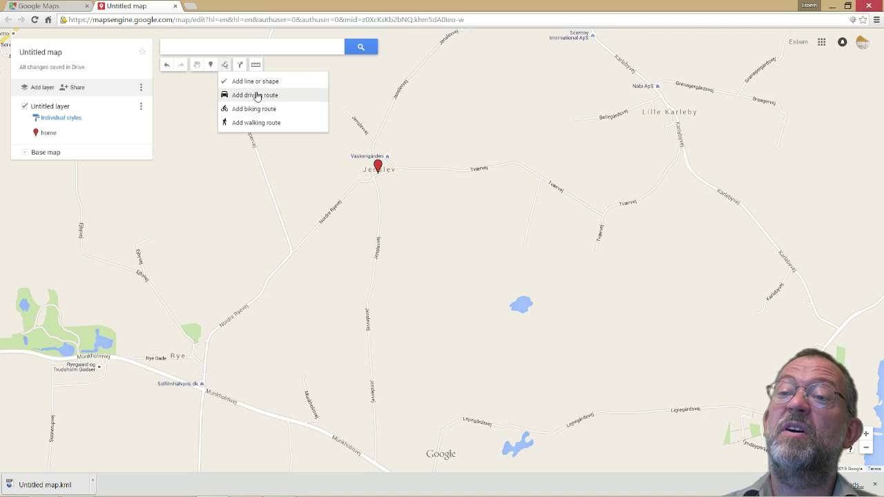
Draw a driving route from home via Lejregårdsvej and Karlebyvej back near home.
click(255, 96)
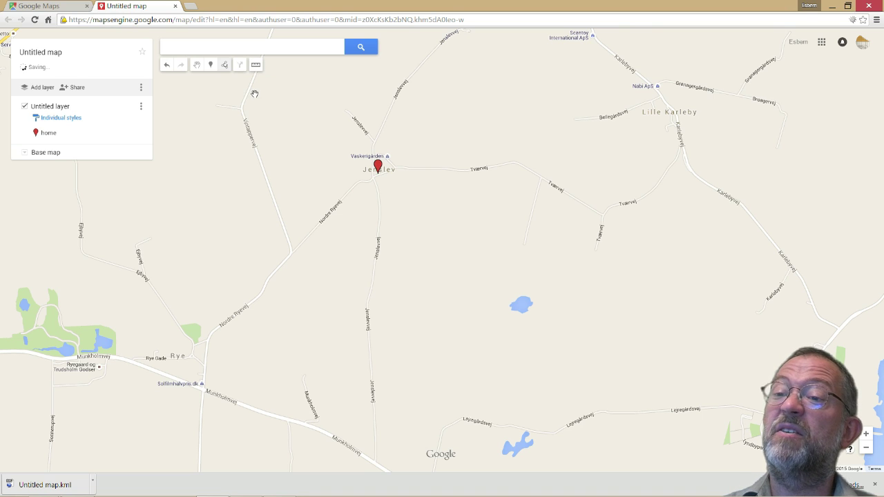
click(372, 176)
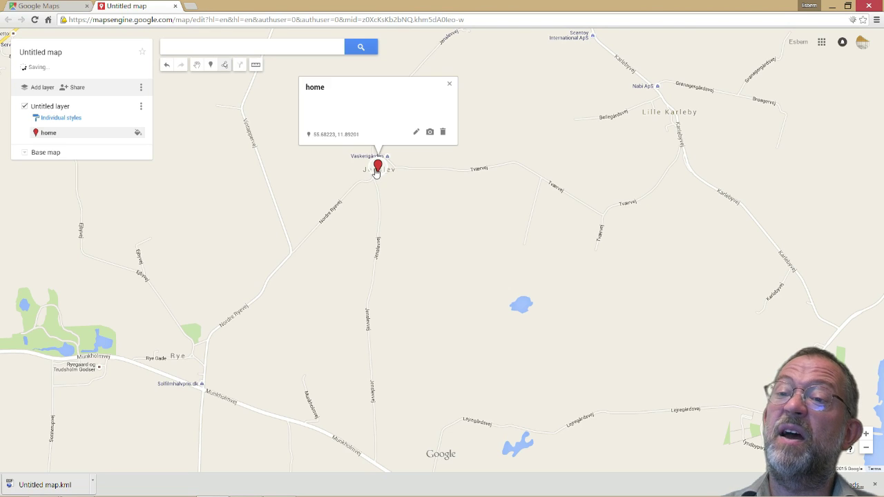
click(371, 174)
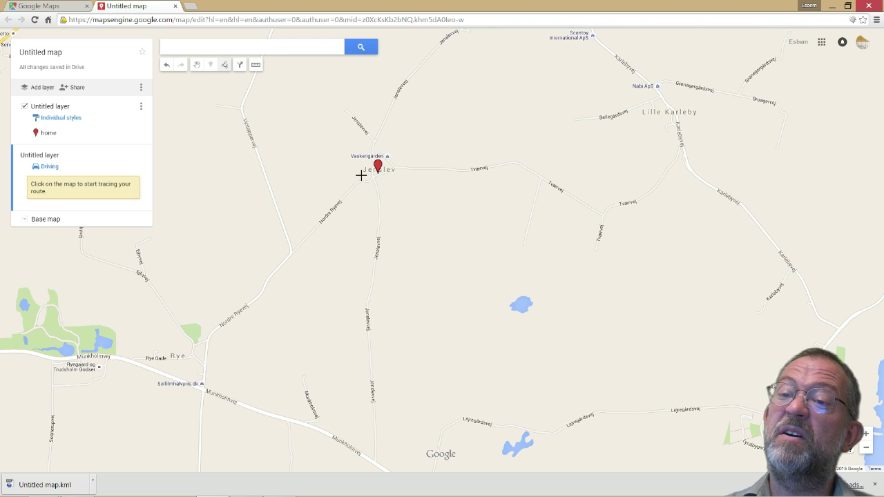
click(361, 174)
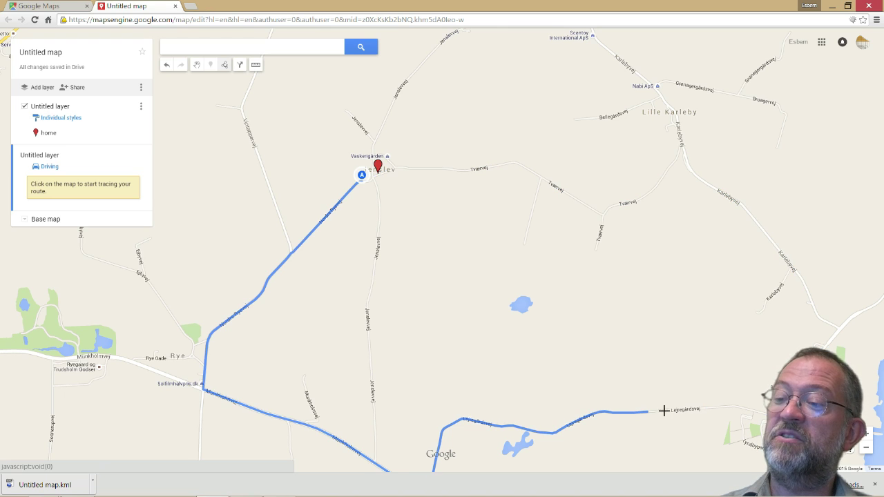
click(707, 408)
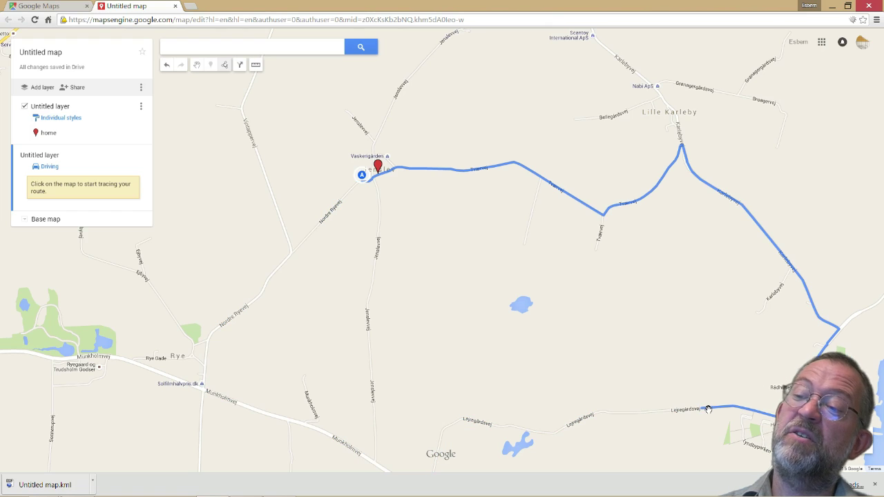
drag(670, 410, 639, 413)
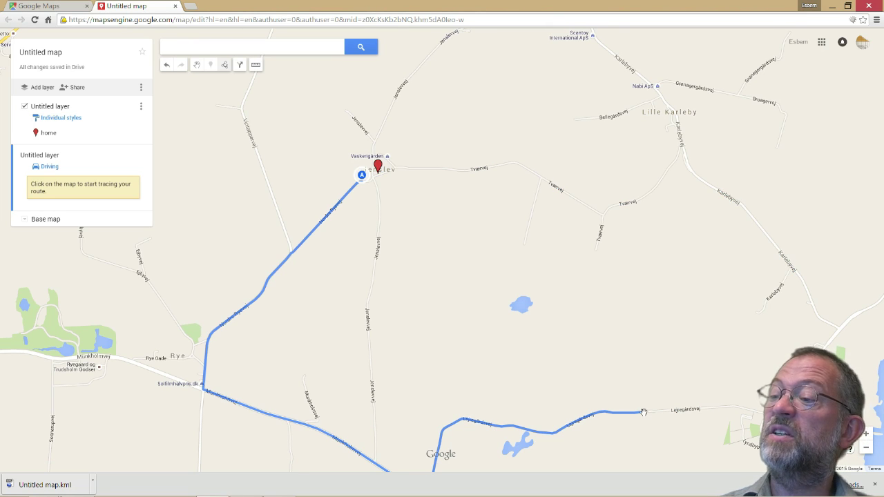
click(702, 409)
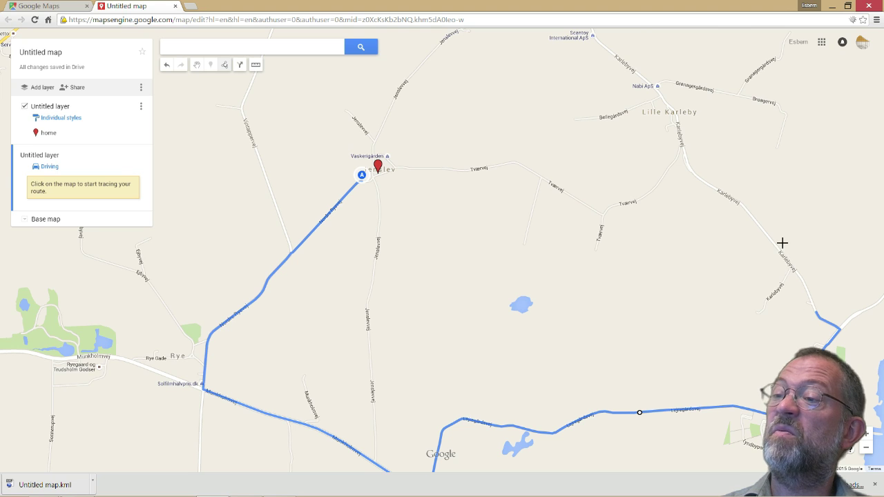
click(740, 201)
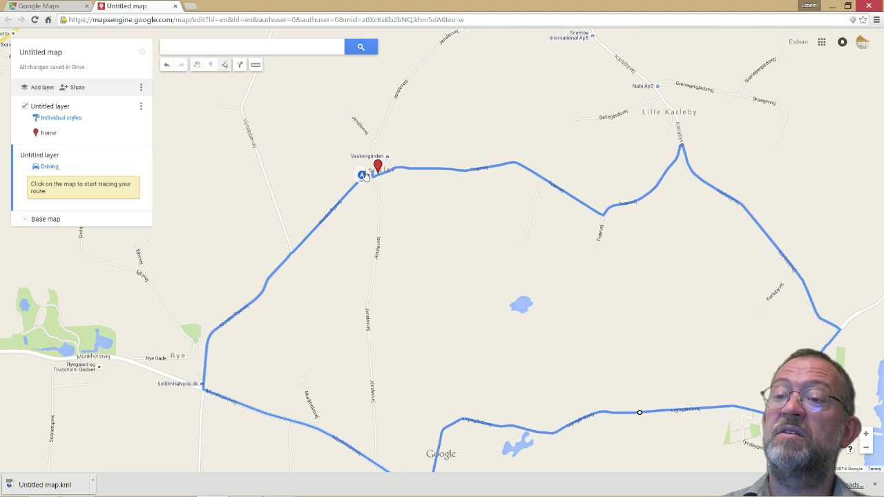
click(365, 175)
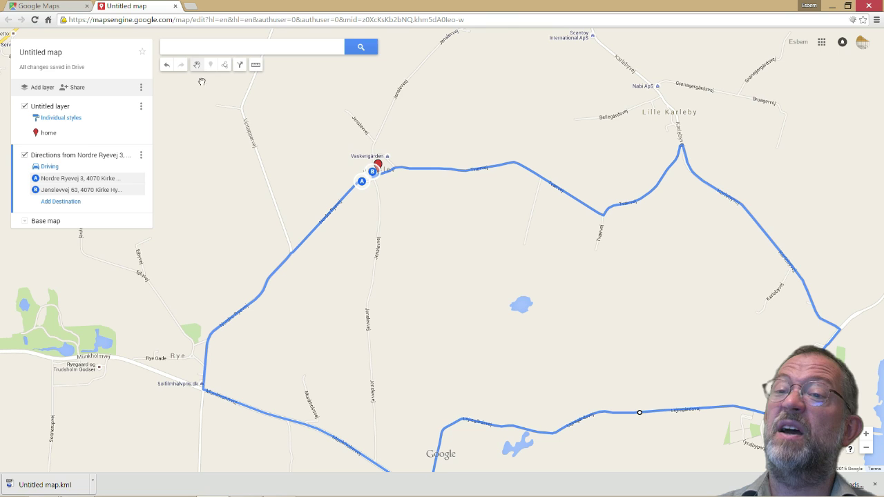
Make the Untitled layer with the home marker the active layer.
click(226, 67)
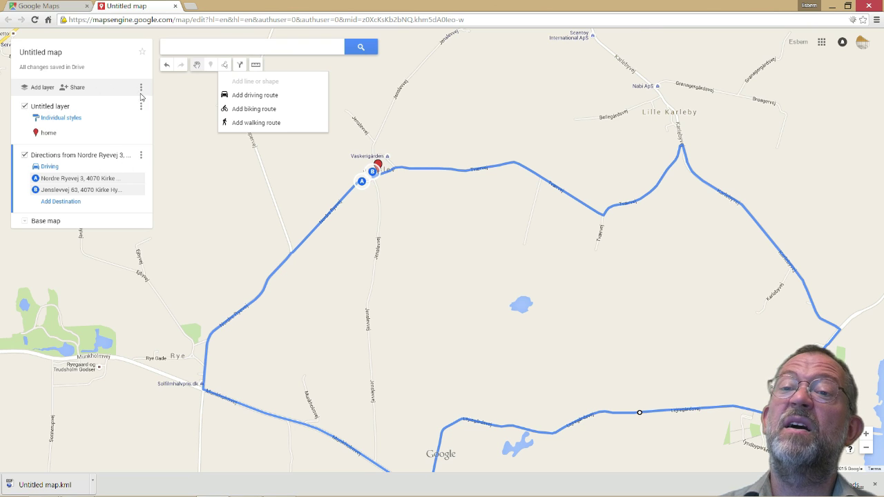
double_click(107, 108)
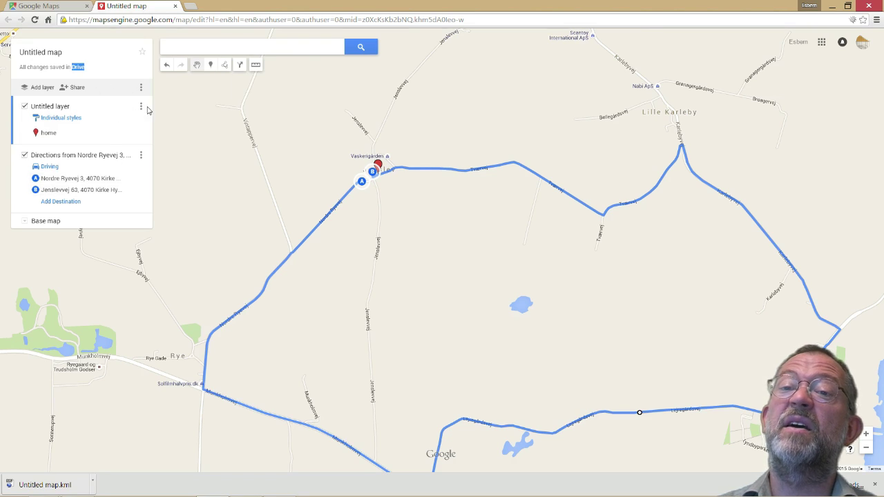
click(141, 108)
click(105, 108)
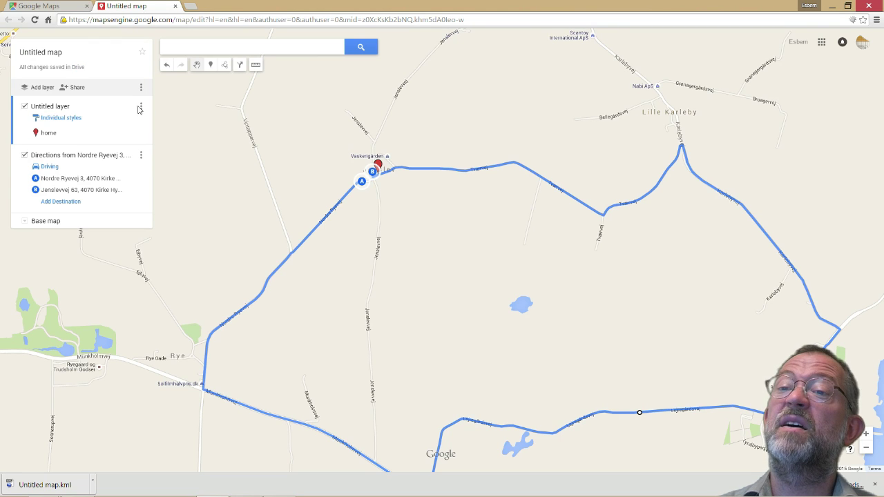
Draw a short straight line southeast of the route start and save it named 'test'.
click(224, 64)
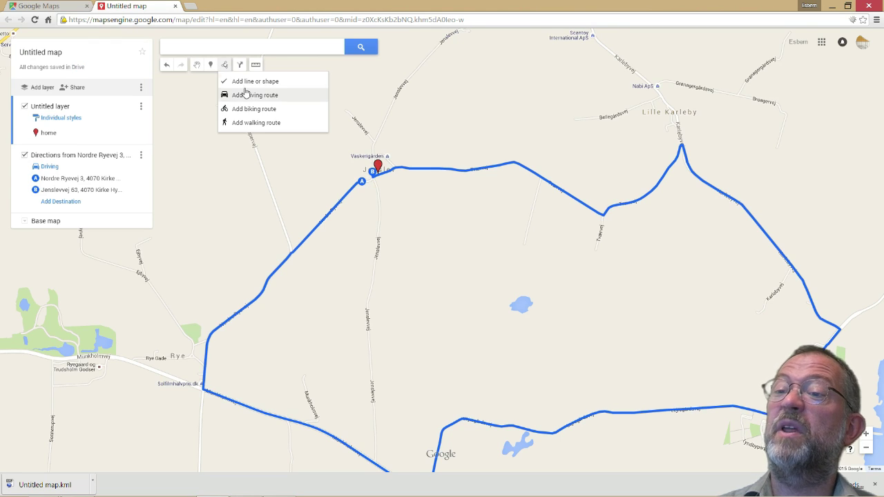
click(245, 83)
click(409, 196)
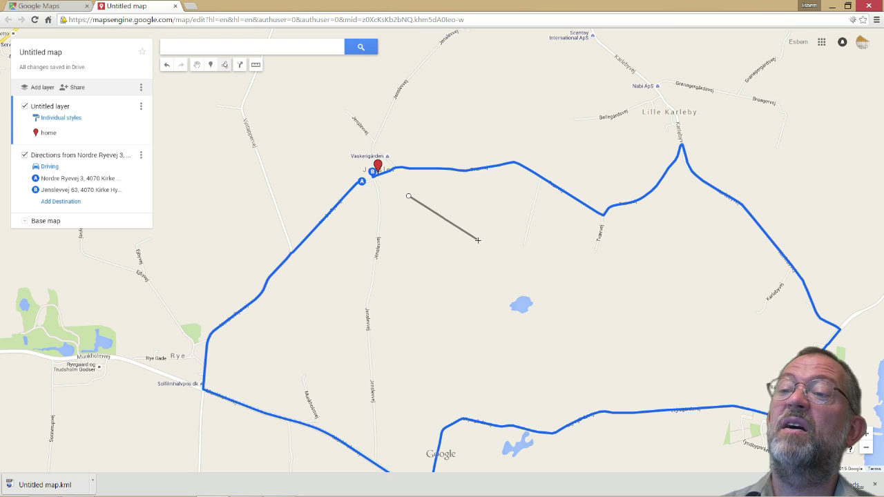
double_click(478, 240)
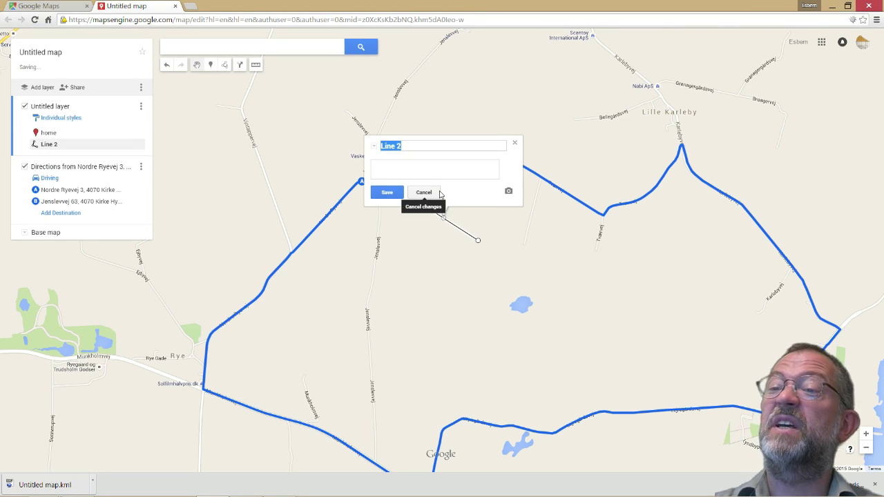
text(test)
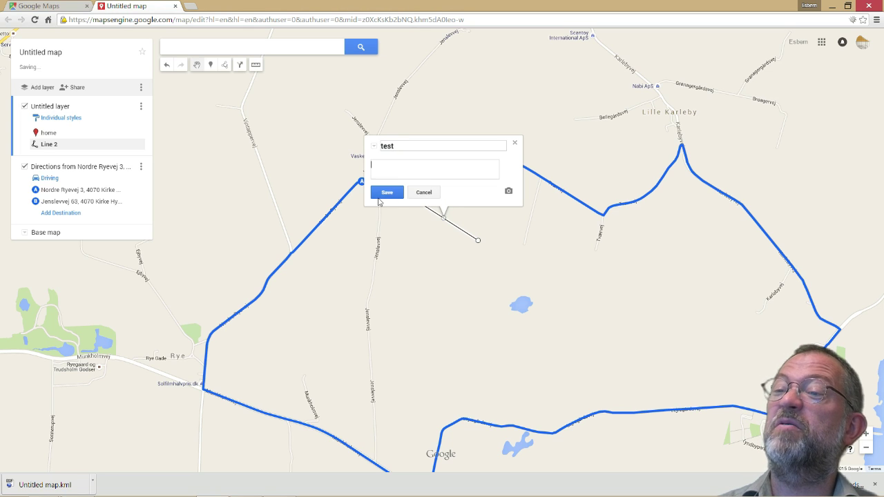
click(386, 192)
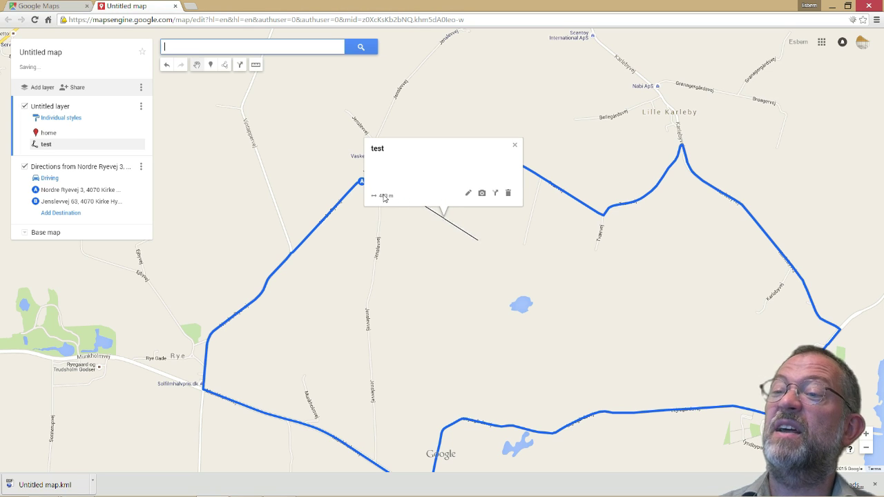
click(515, 145)
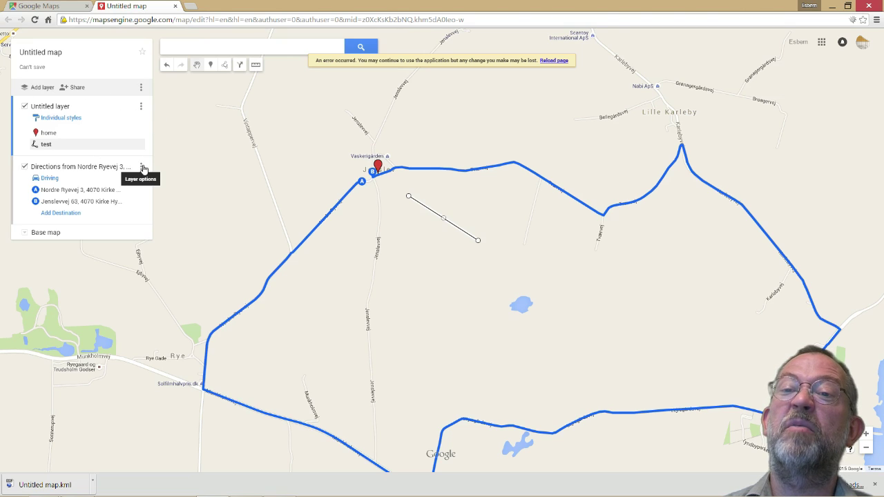
Export the whole map via Export to KML as a plain .KML file, not .KMZ, and download it.
click(140, 88)
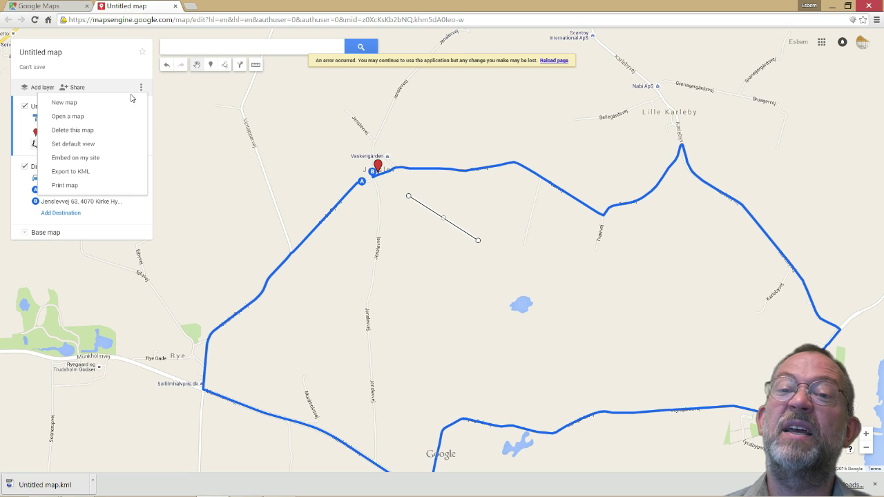
click(99, 170)
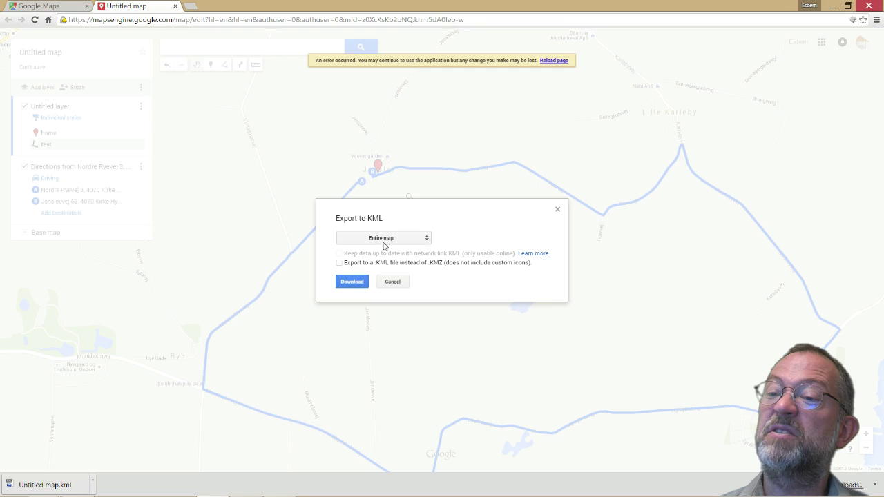
click(340, 264)
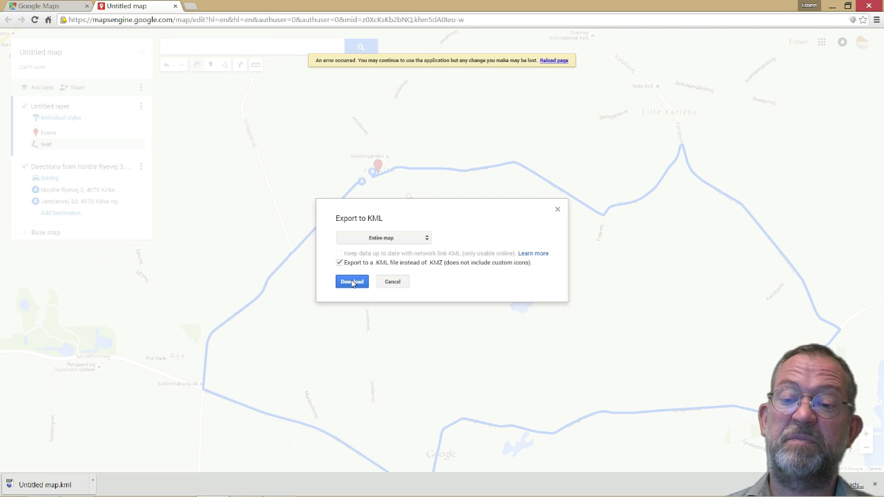
click(352, 282)
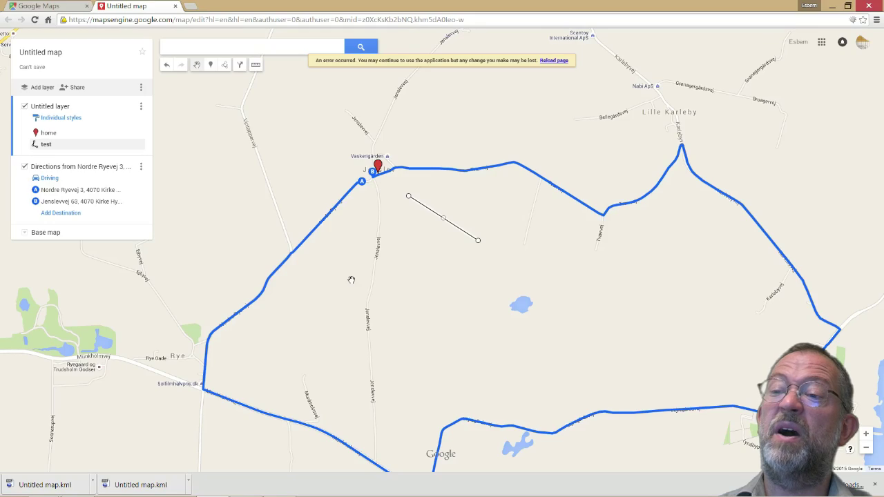
Switch to the Downloads folder holding Untitled map.kml, then bring the empty QGIS project forward.
key(alt+Tab)
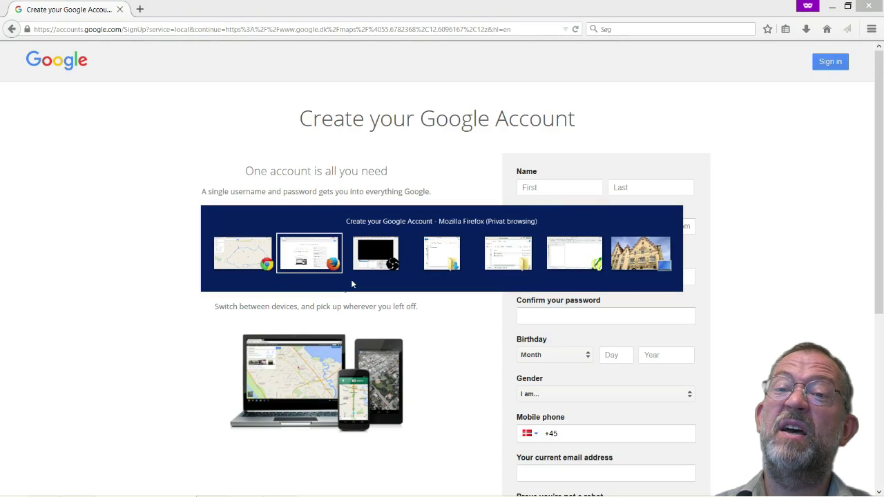
key(alt+Tab)
key(alt+Tab)
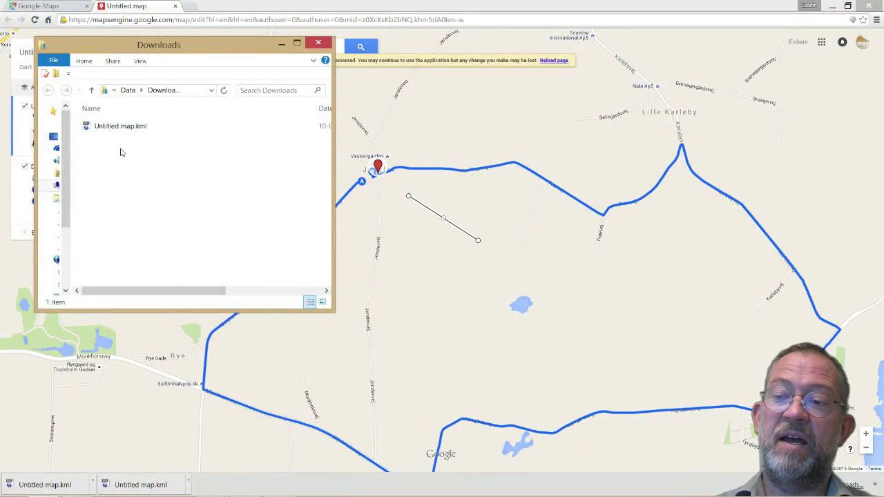
key(alt+Tab)
key(alt+Tab)
key(alt+Tab)
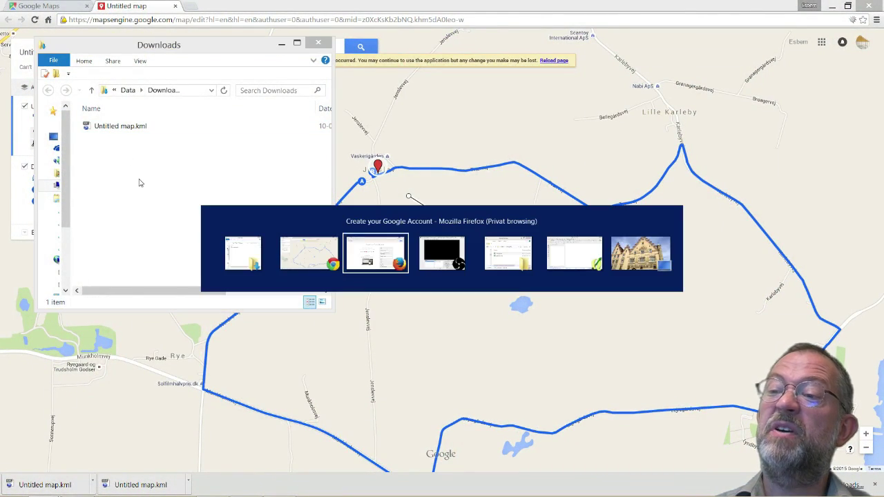
key(alt+Tab)
key(alt+Tab)
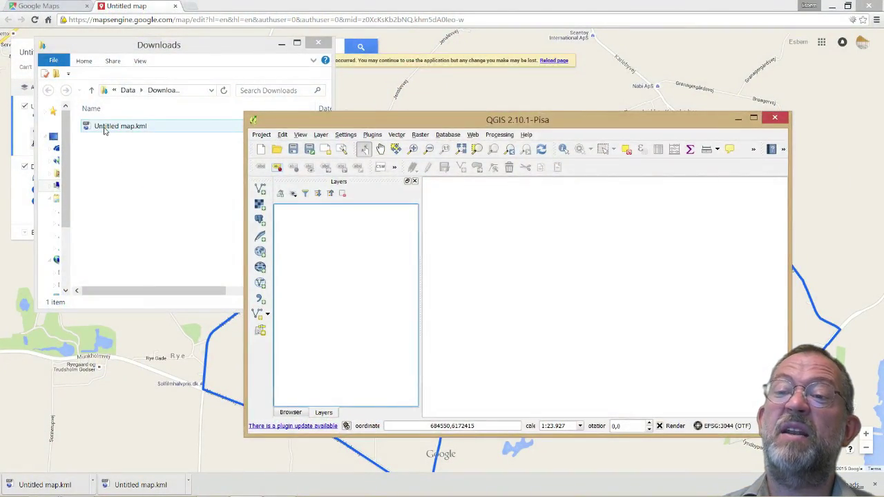
Drop Untitled map.kml into QGIS and add all four of its point and line layers.
drag(103, 129, 330, 256)
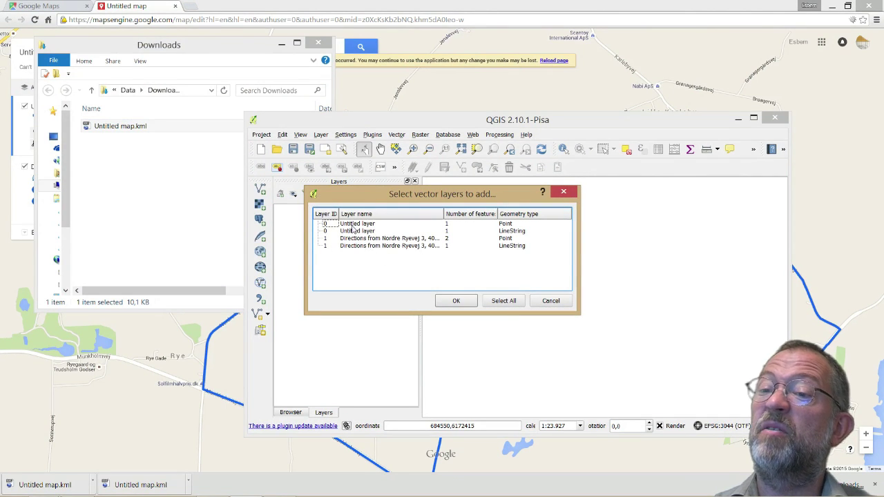
click(330, 227)
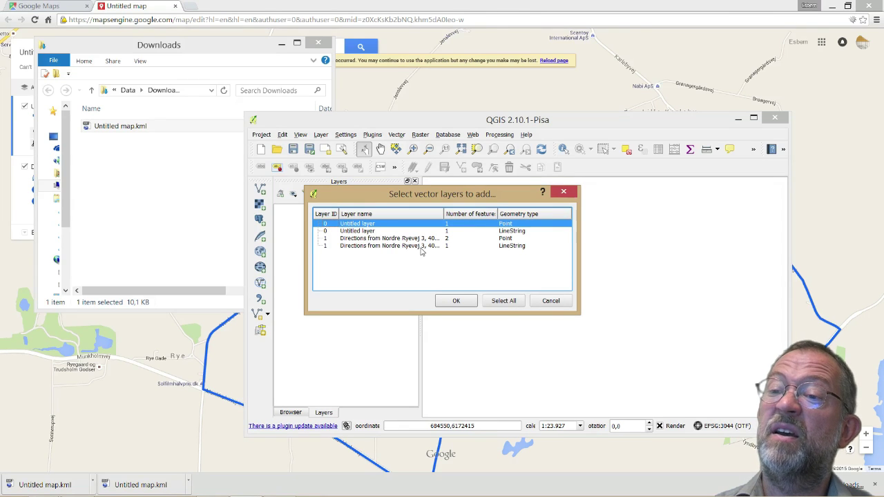
shift+click(361, 246)
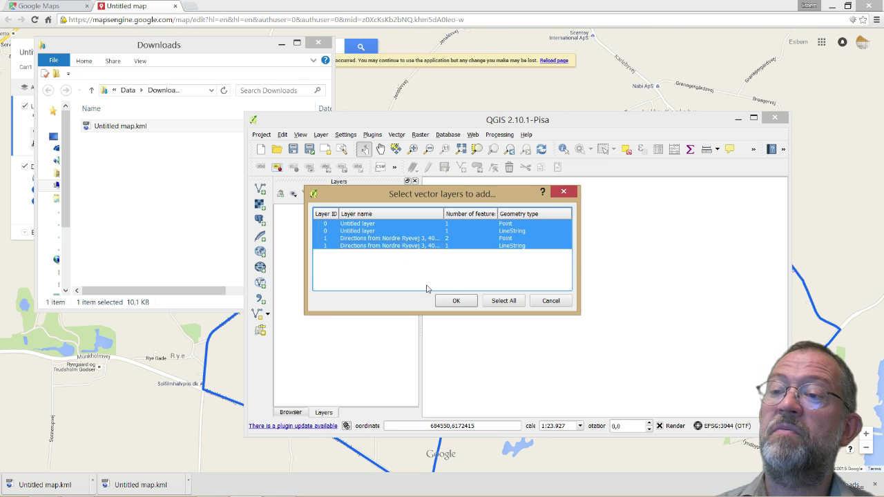
click(457, 300)
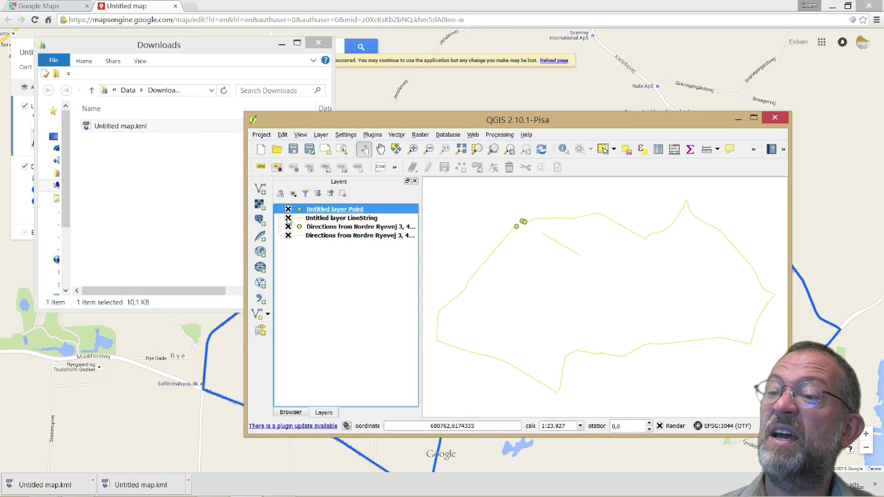
click(288, 218)
click(288, 218)
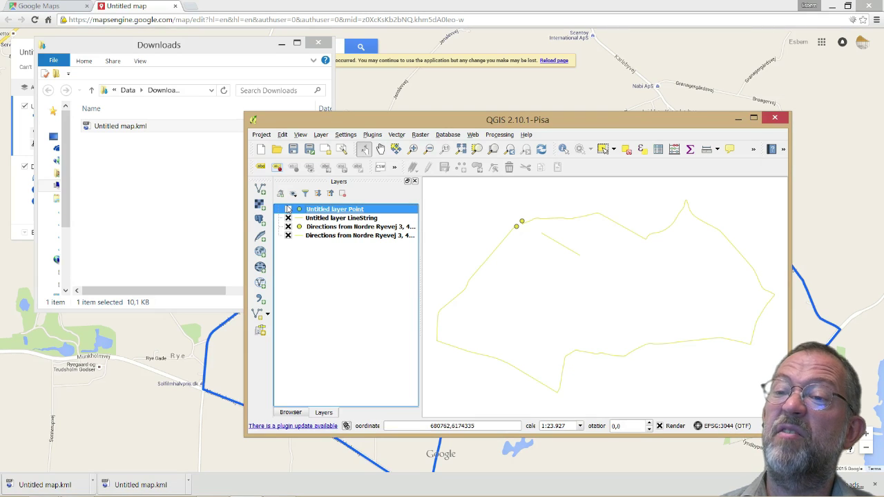
click(288, 208)
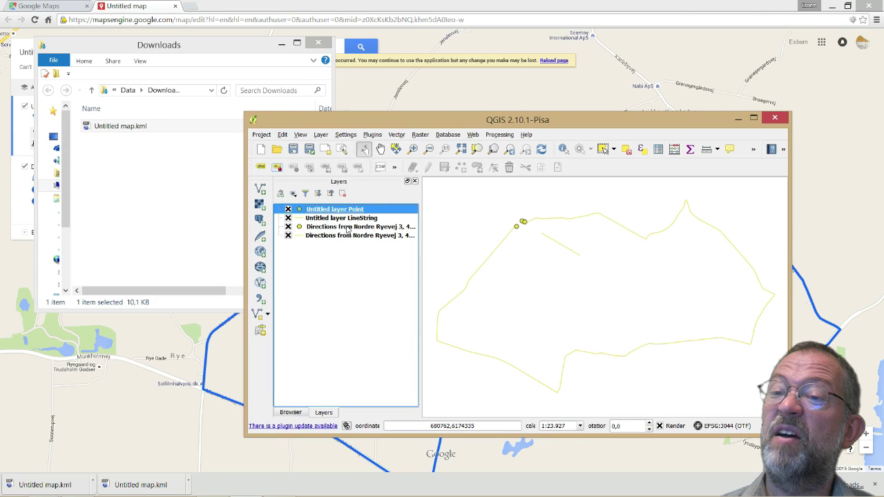
click(288, 236)
click(288, 236)
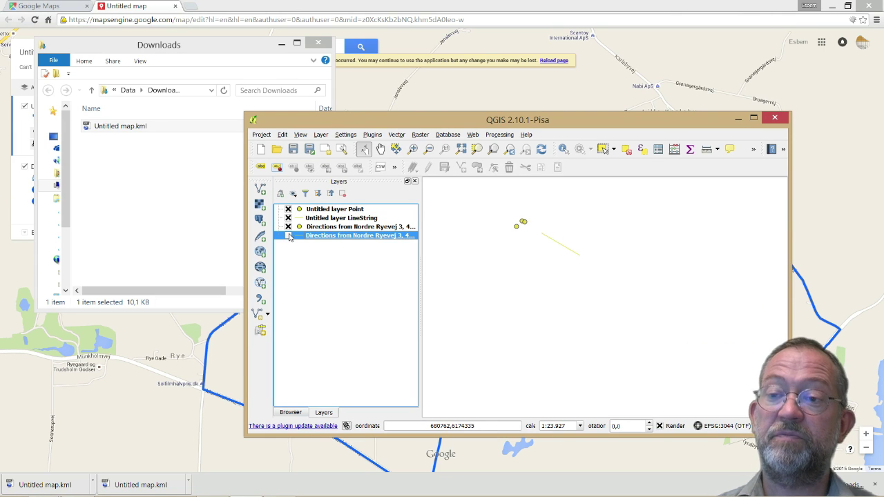
click(288, 235)
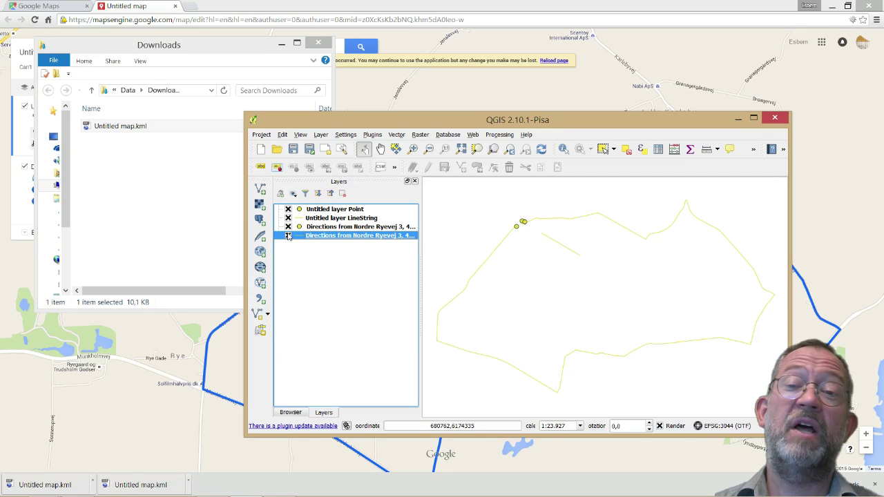
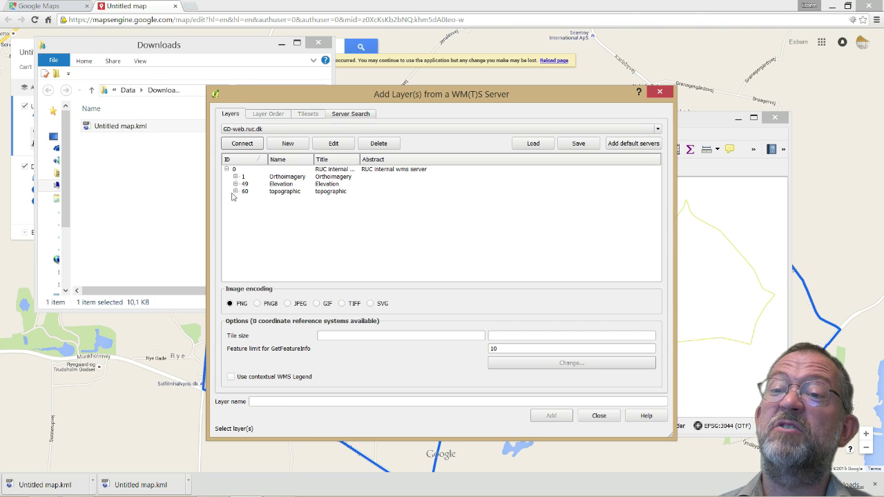
Add the Høje målebordsblade 1842-1899 map from topographic > DK to the project.
click(235, 192)
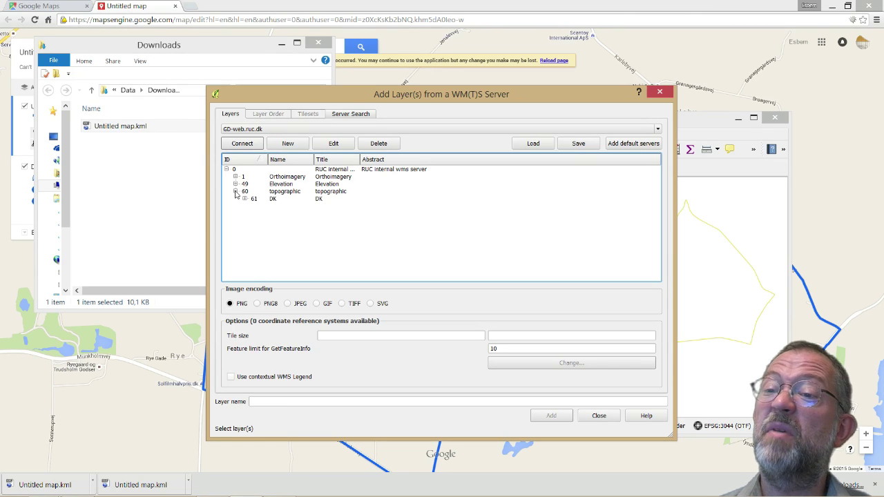
click(244, 199)
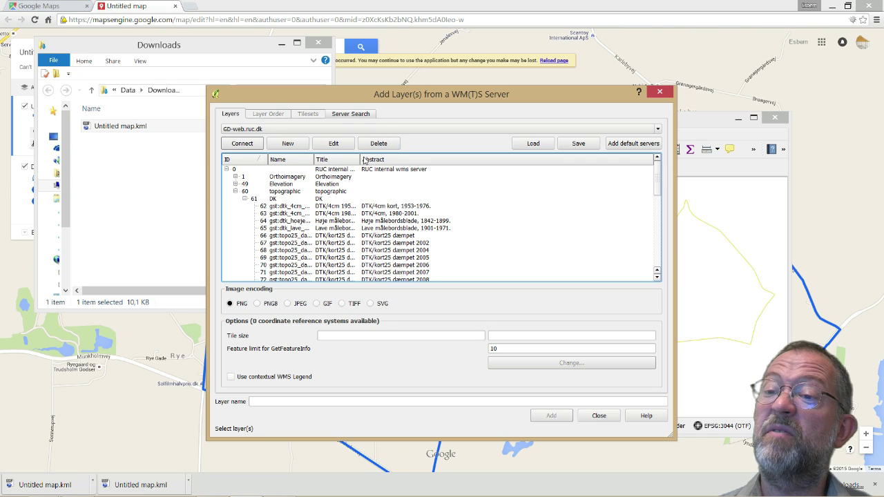
drag(360, 159, 460, 159)
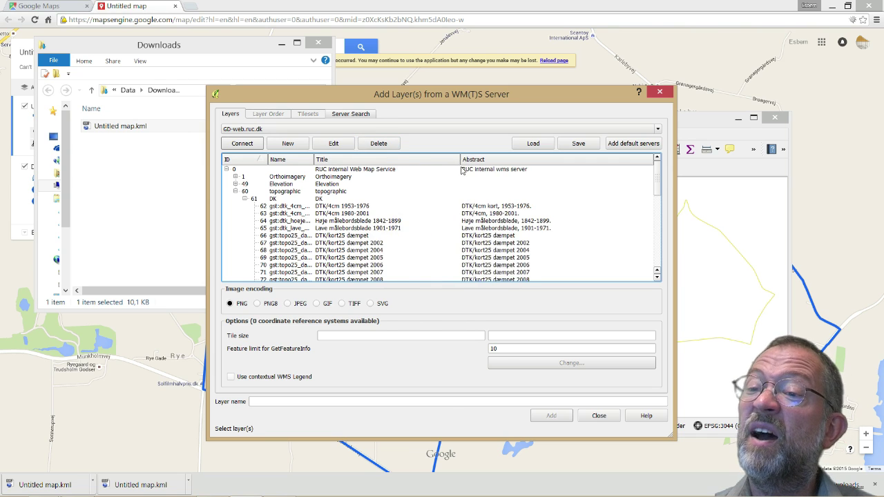
click(374, 221)
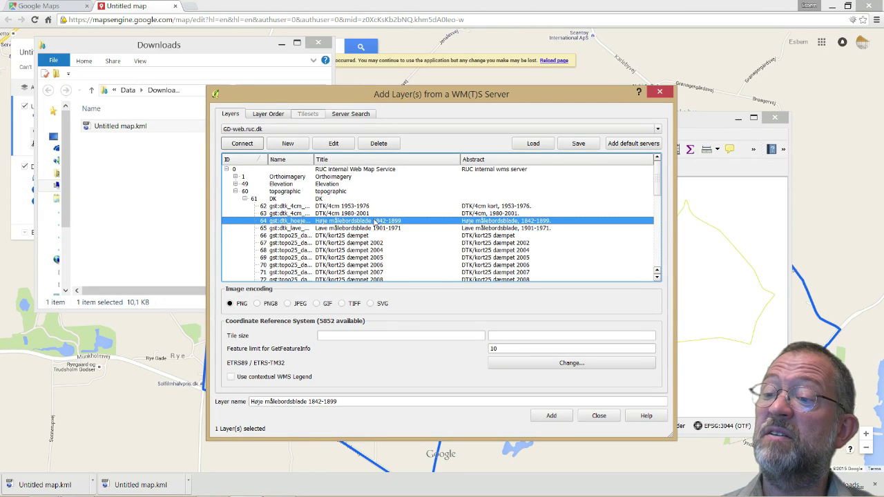
click(553, 418)
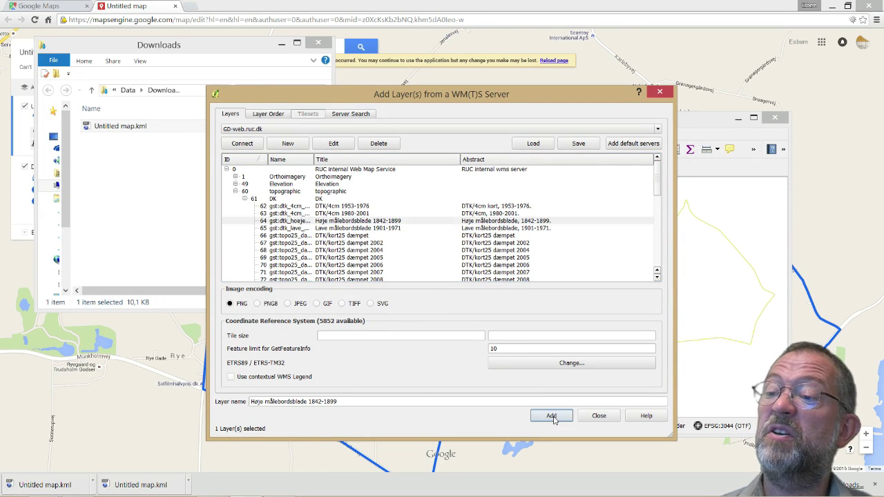
click(599, 417)
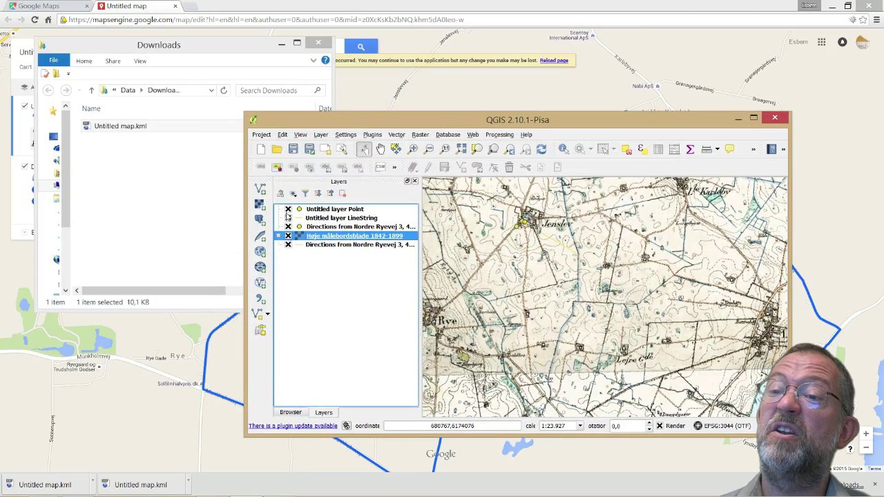
Move the historical map below the route layers and maximize the QGIS window.
drag(324, 237, 322, 251)
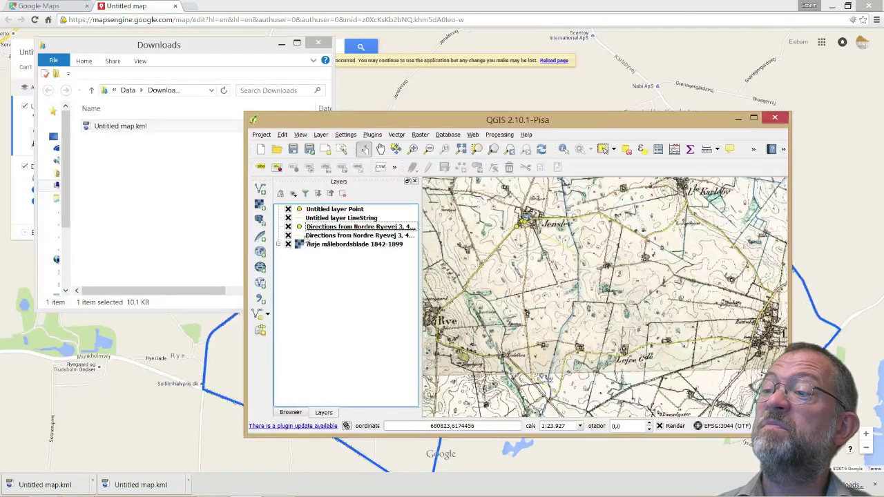
click(754, 118)
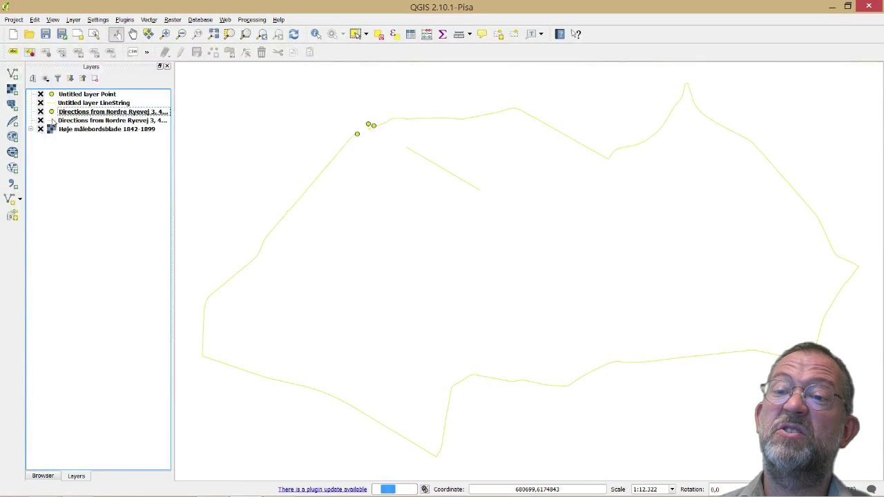
Restyle the Directions route as a thicker red line, then minimize QGIS.
click(54, 121)
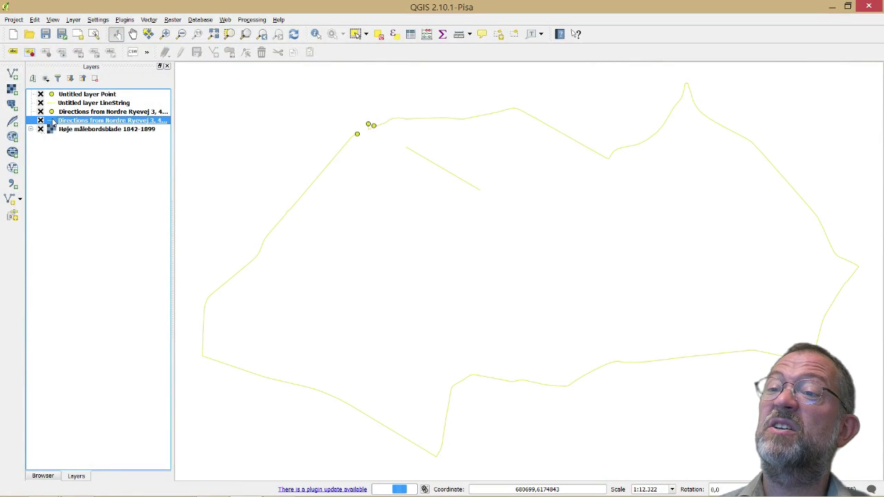
double_click(54, 121)
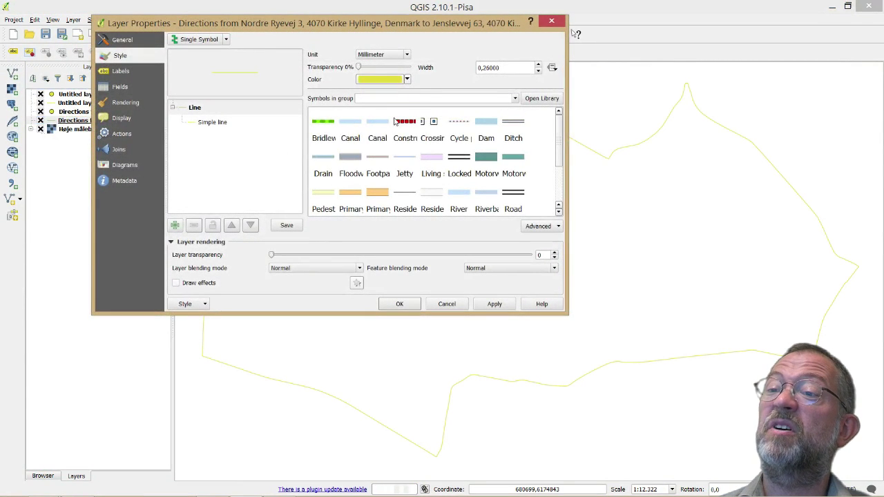
click(407, 79)
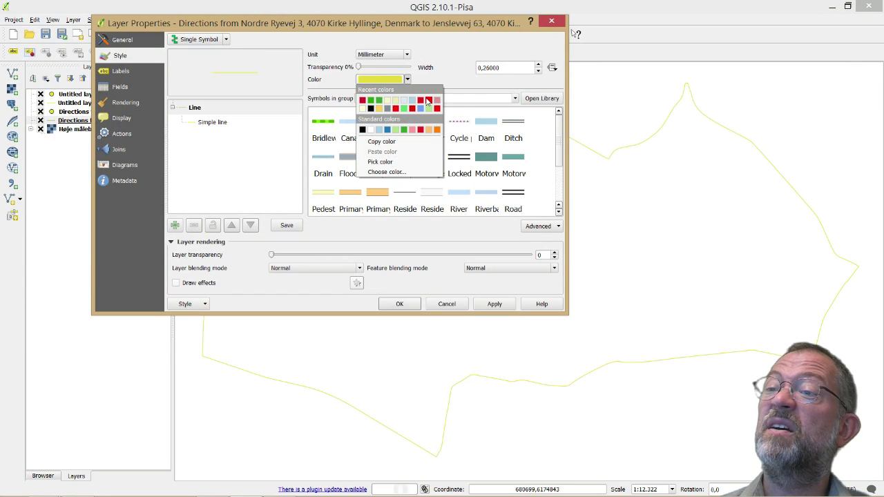
click(427, 100)
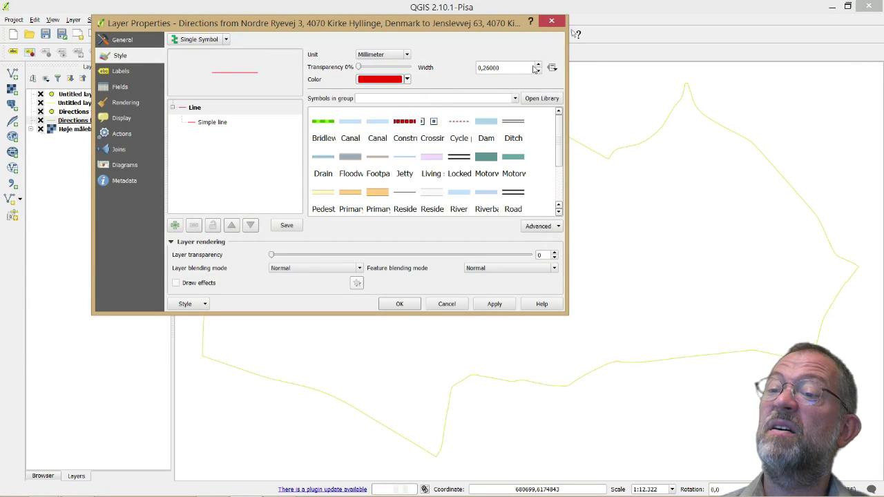
scroll(537, 69, up, 3)
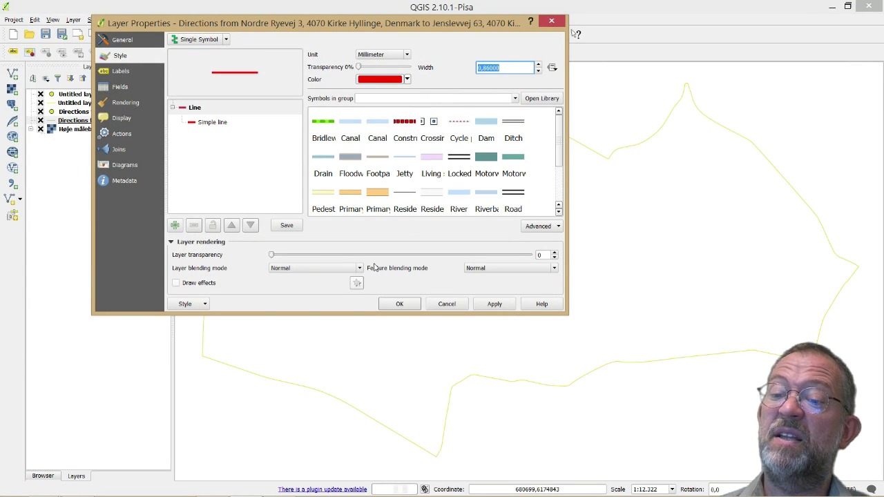
click(400, 304)
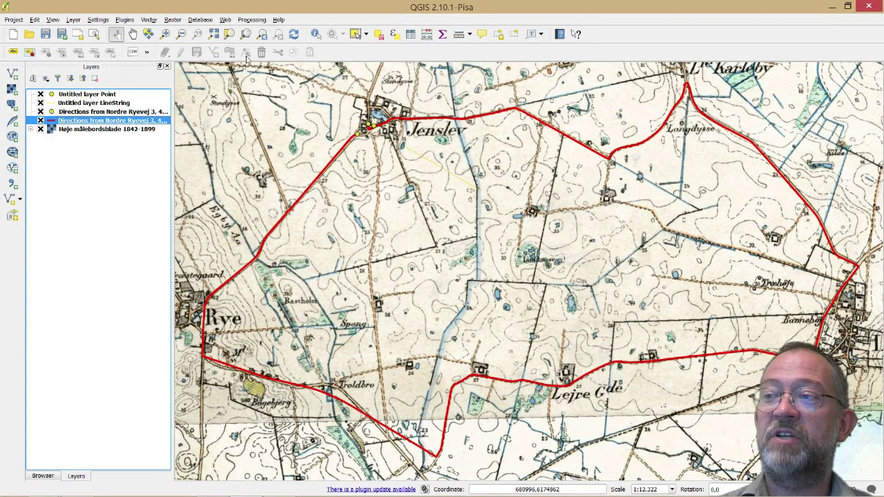
click(832, 7)
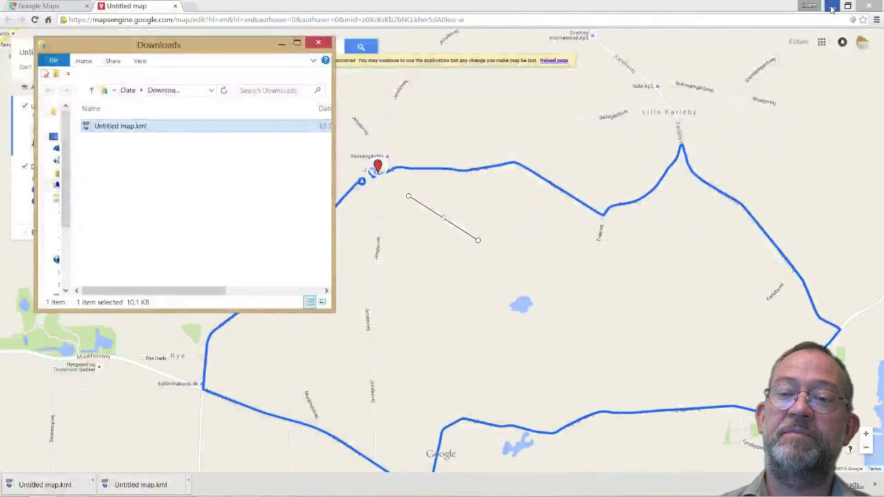
Delete the Untitled map in Google My Maps through its options menu.
click(451, 5)
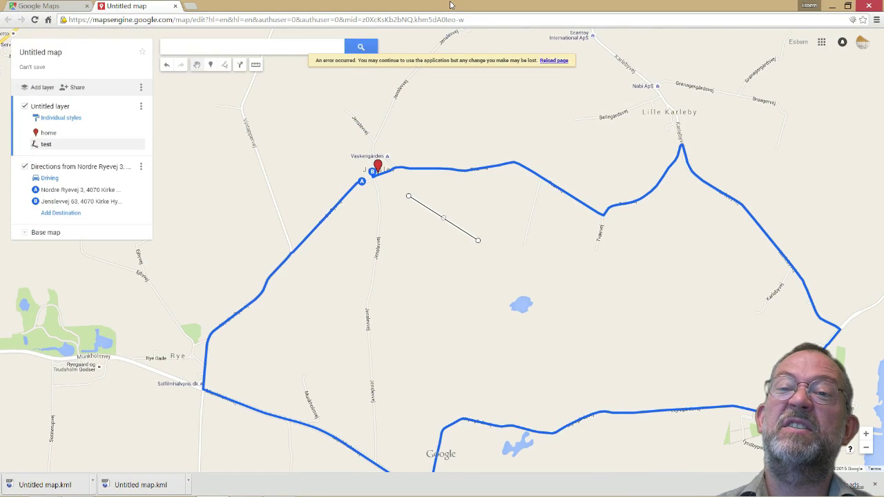
click(140, 90)
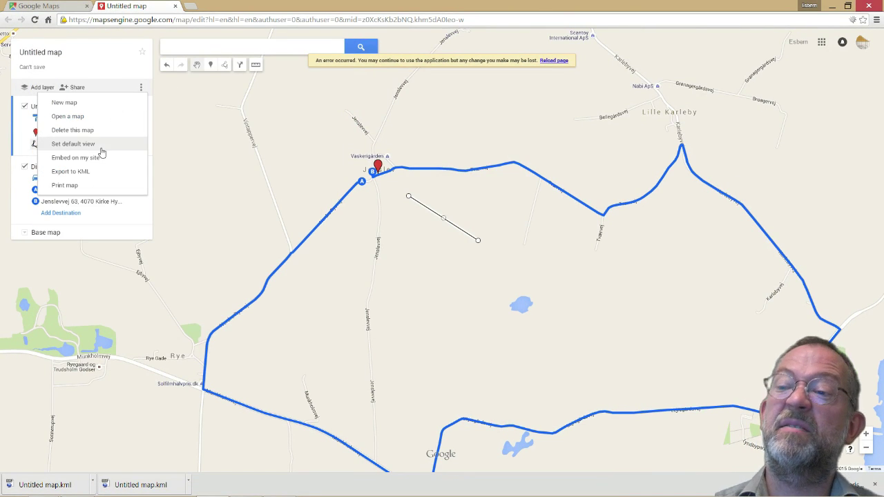
click(72, 130)
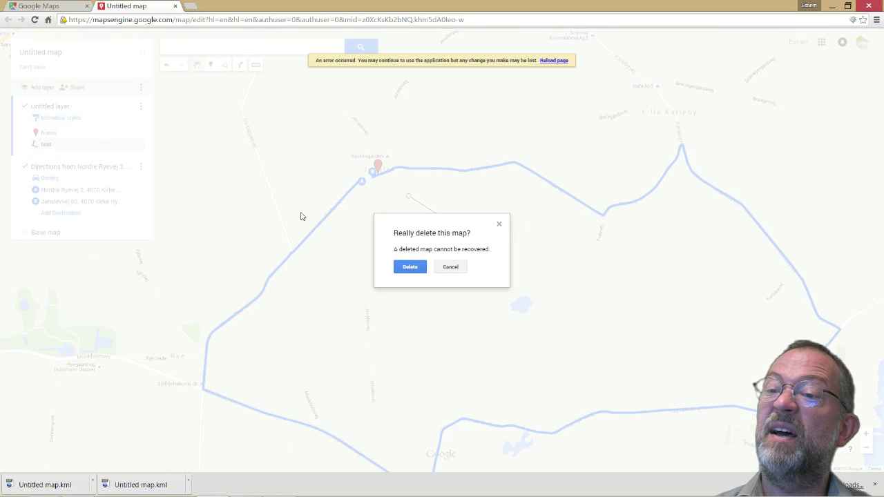
click(410, 268)
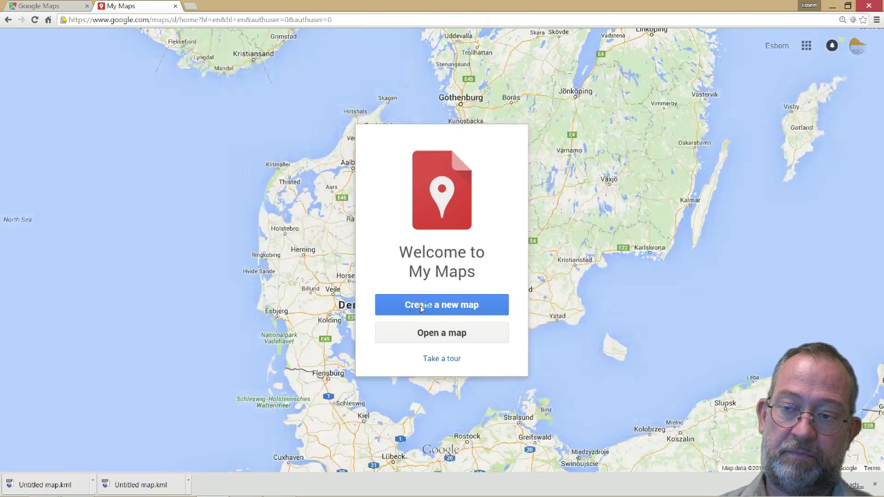
Create a new blank map and bring up the GmapDemo folder window.
click(424, 307)
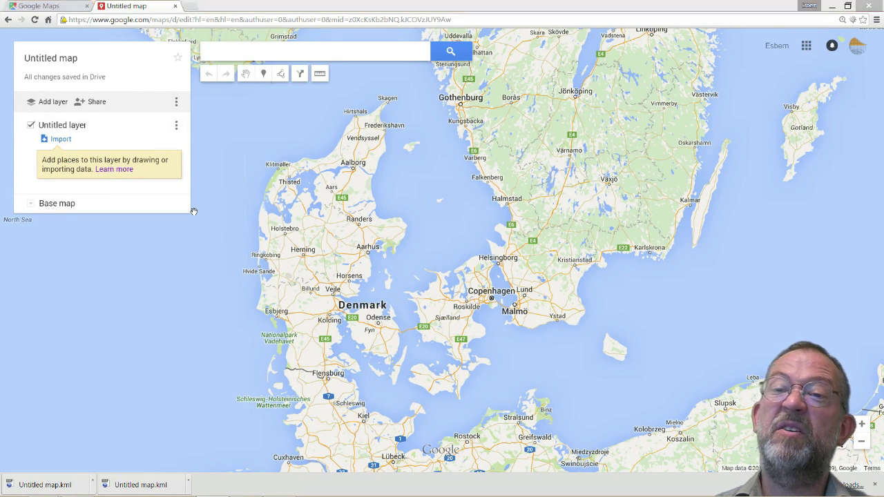
key(alt+Tab)
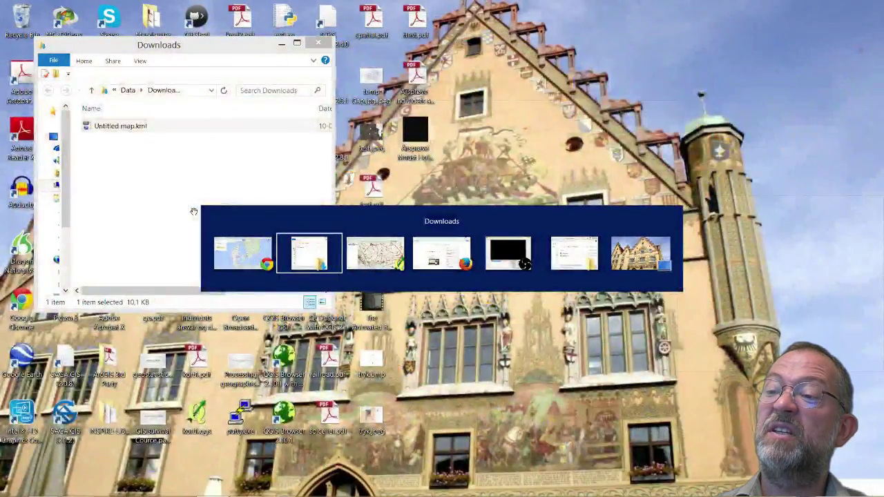
key(Tab)
key(Tab)
key(Tab)
key(Tab)
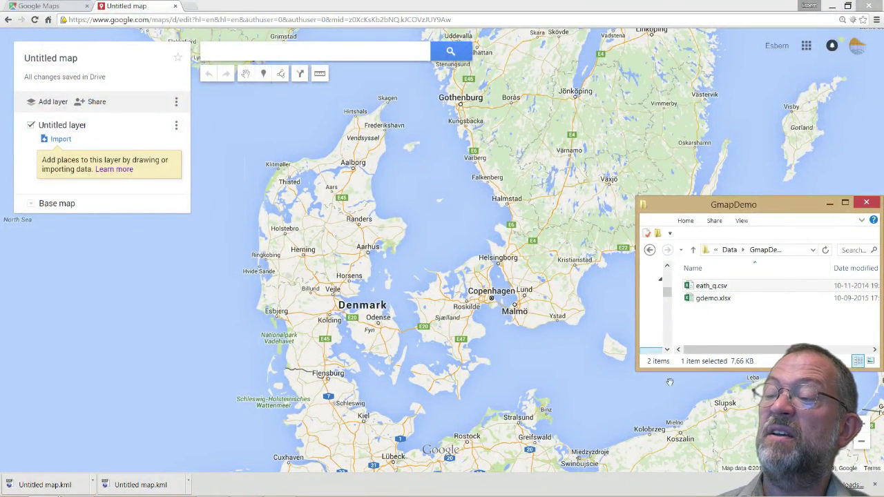
click(713, 290)
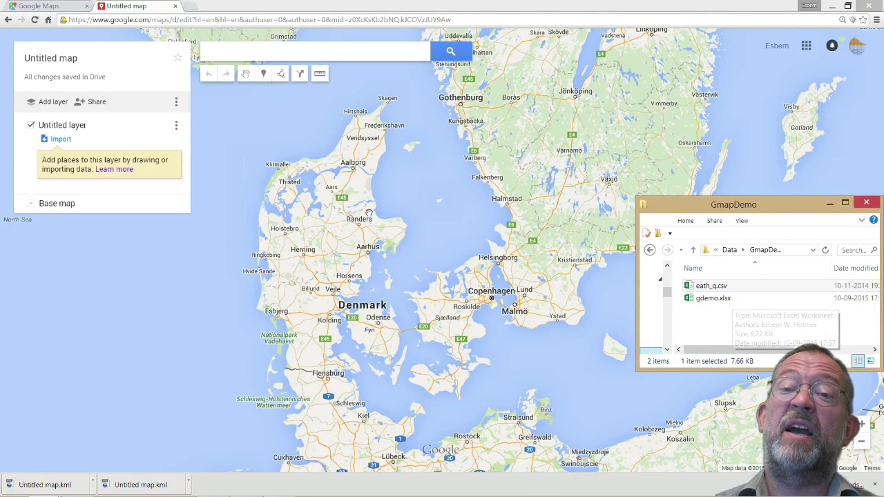
Start an import into the Untitled layer, then open gdemo.xlsx in Excel and widen column A.
click(61, 140)
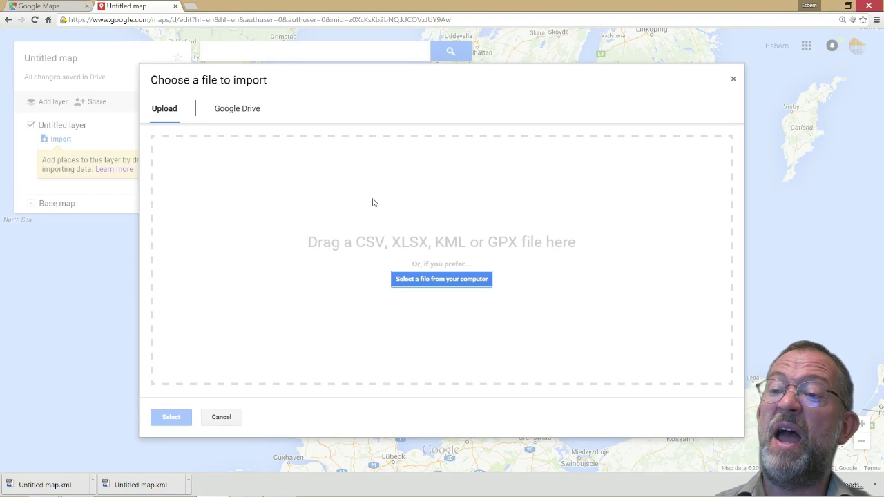
key(alt+Tab)
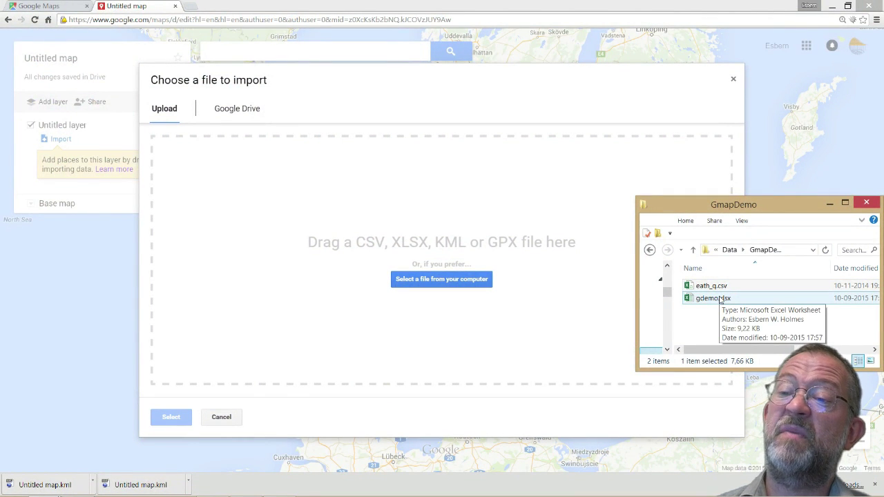
drag(721, 298, 702, 302)
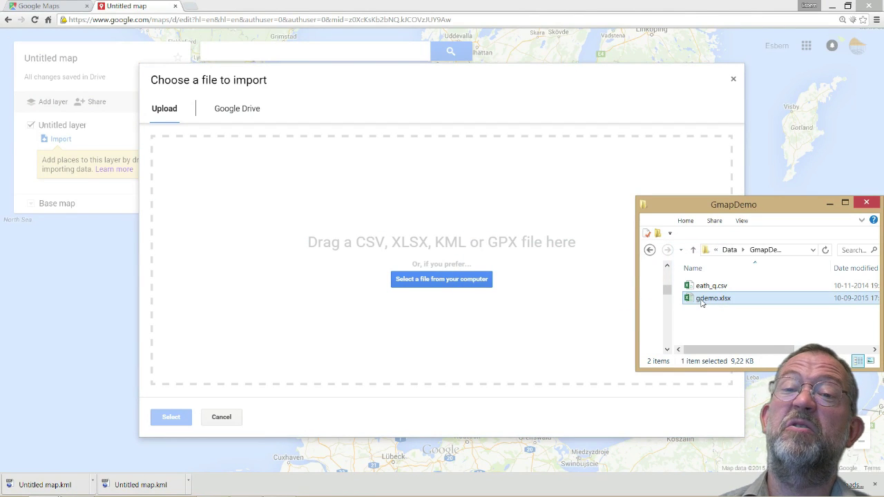
double_click(702, 301)
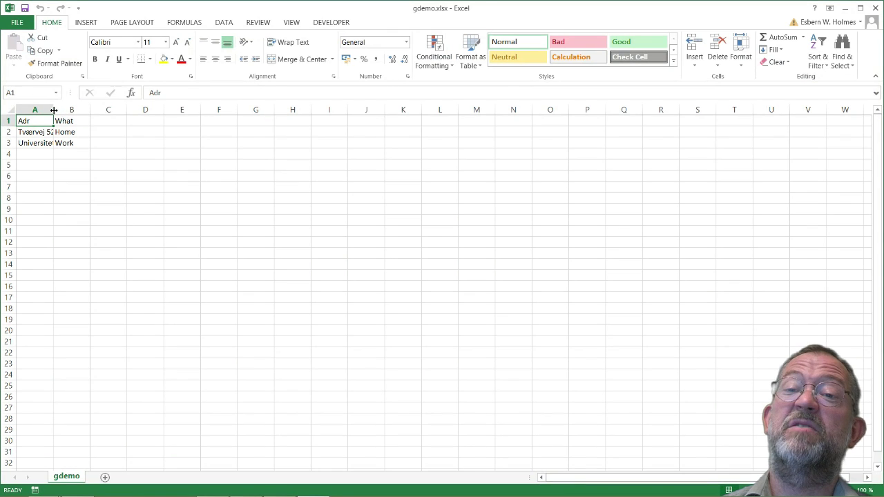
drag(53, 110, 131, 111)
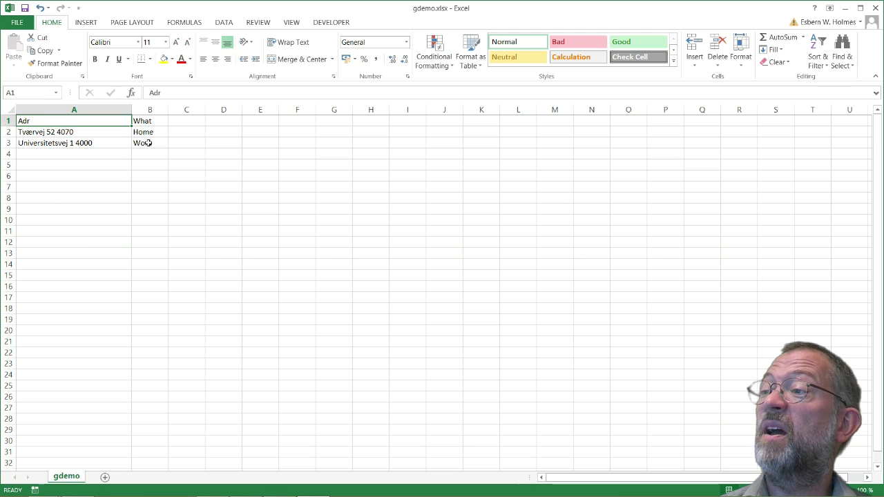
Close gdemo.xlsx in Excel without saving the column change.
click(874, 11)
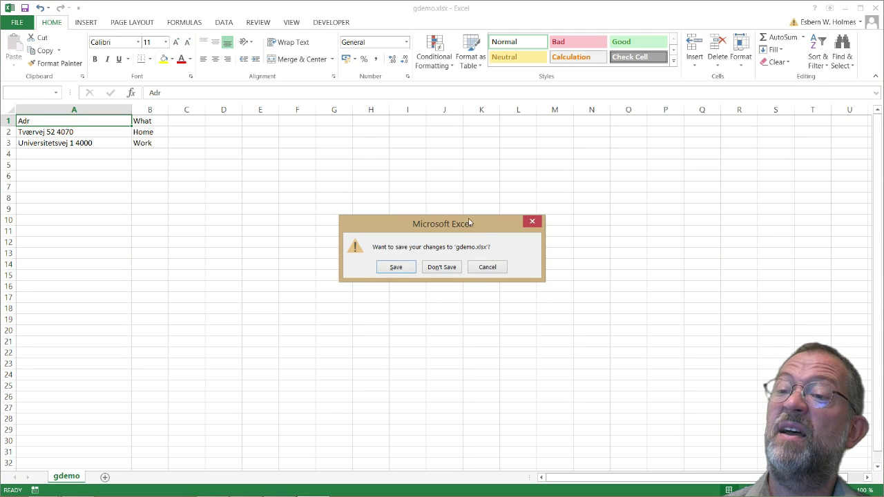
click(443, 267)
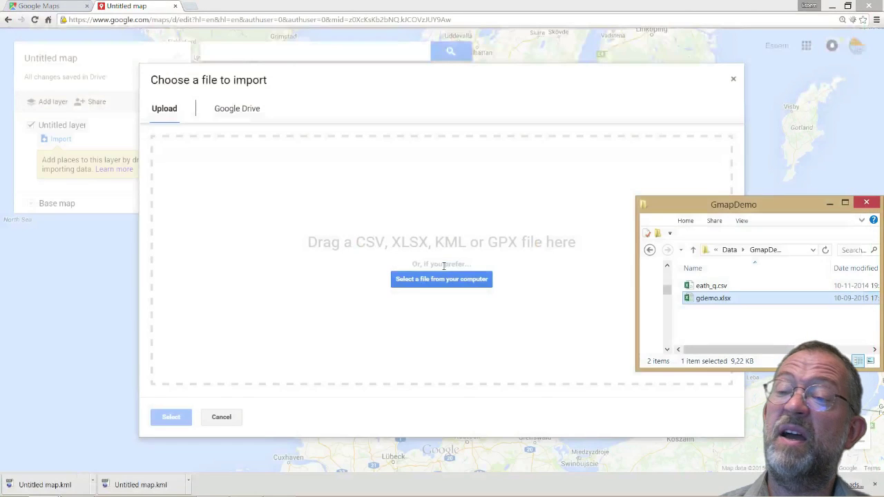
Import gdemo.xlsx, positioning placemarks by the Adr column and titling them by What.
drag(703, 298, 455, 287)
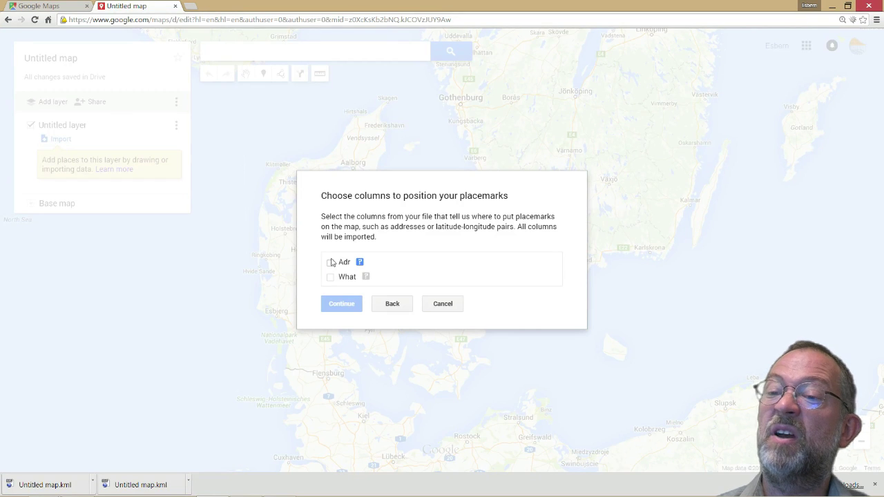
click(331, 262)
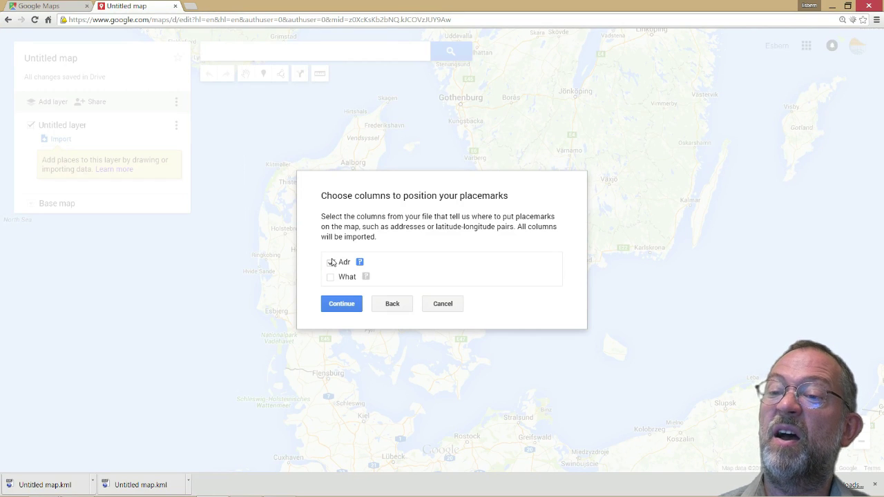
click(342, 305)
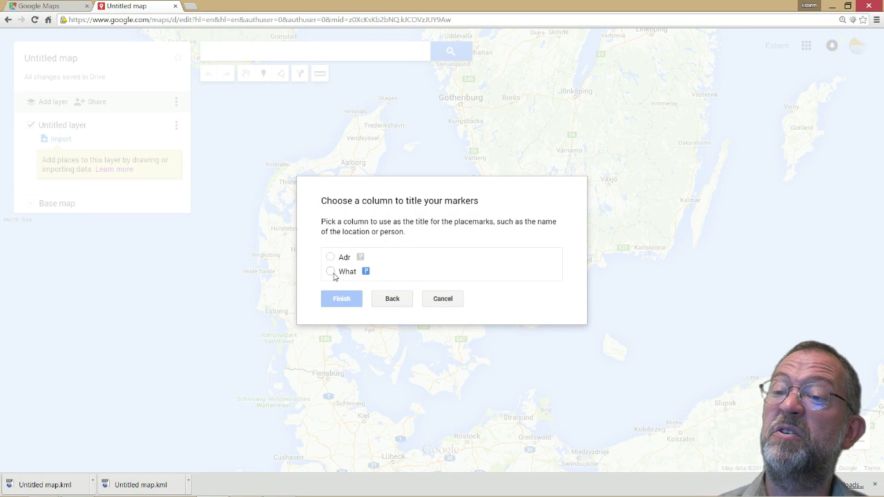
click(330, 272)
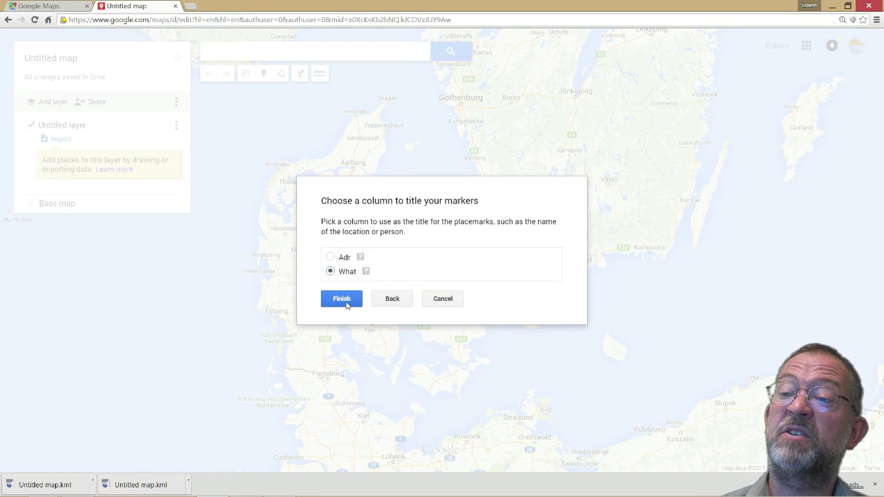
click(342, 299)
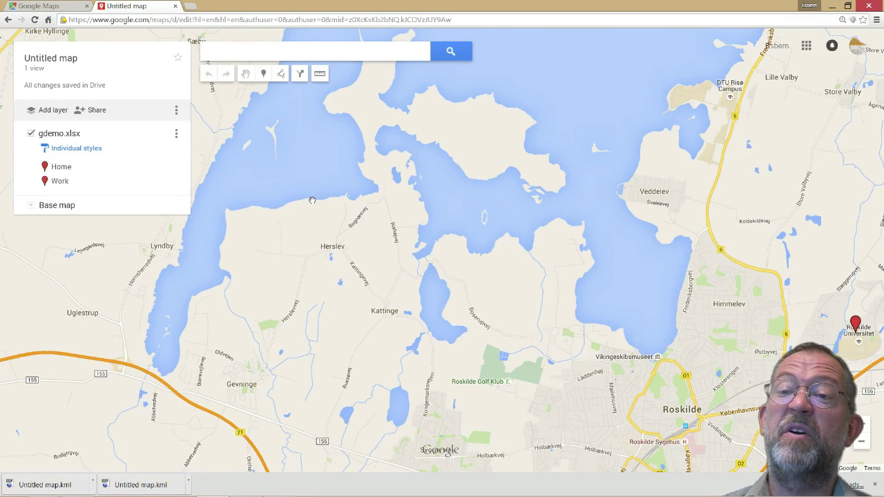
Pan the map, add a second Untitled layer, and start a file import into it.
mouse_move(371, 214)
mouse_down()
mouse_move(460, 198)
mouse_move(634, 265)
mouse_move(552, 290)
mouse_move(542, 280)
mouse_move(567, 257)
mouse_up()
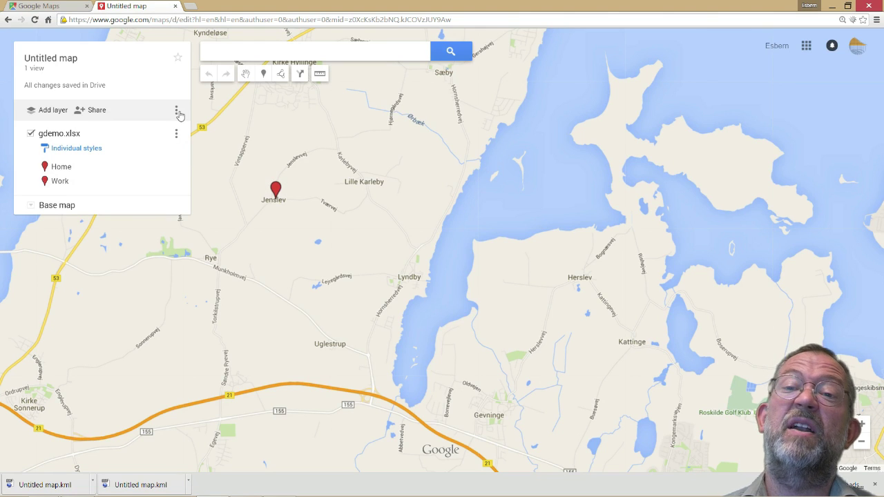
click(58, 115)
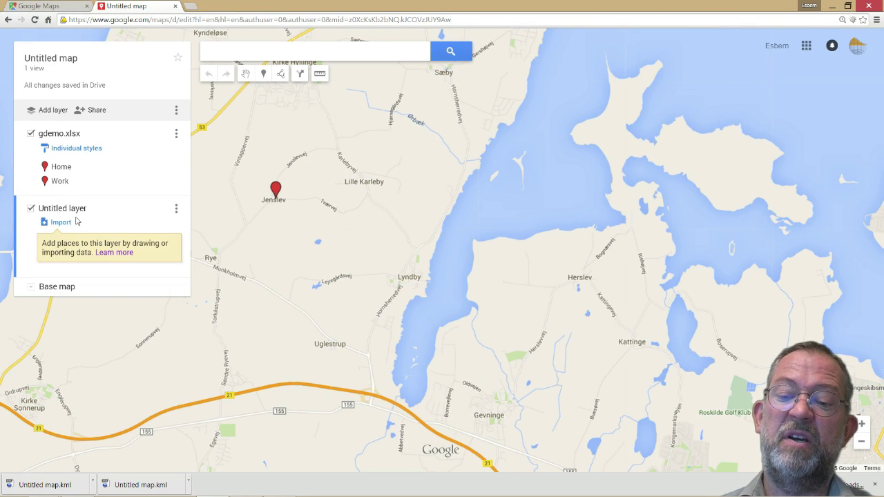
click(60, 222)
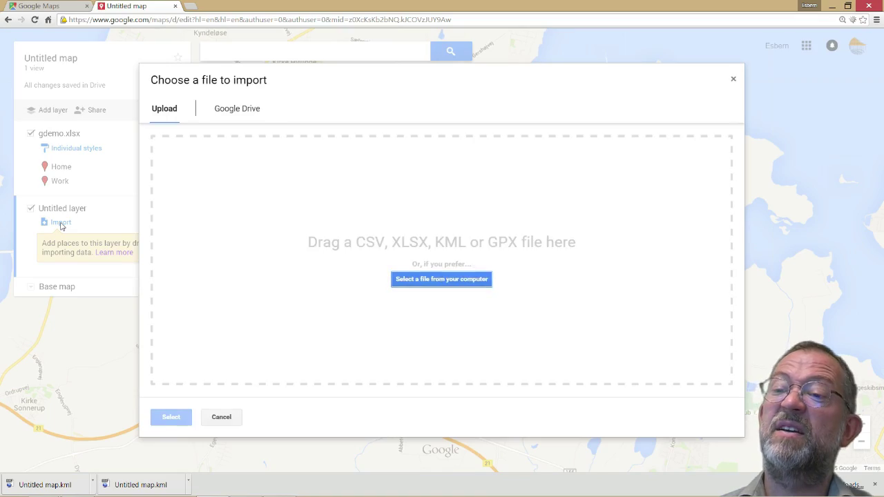
Drag eath_q.csv from the GmapDemo folder into the new layer's import dialog.
key(alt+Tab)
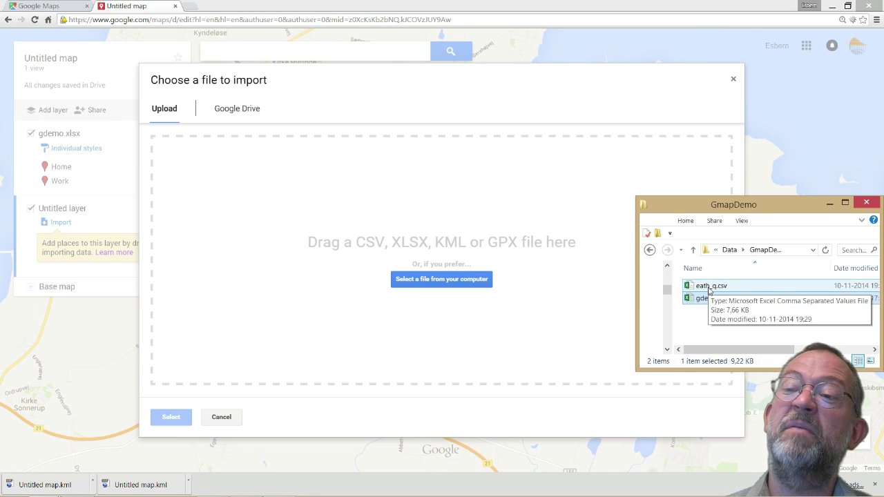
drag(710, 289, 500, 272)
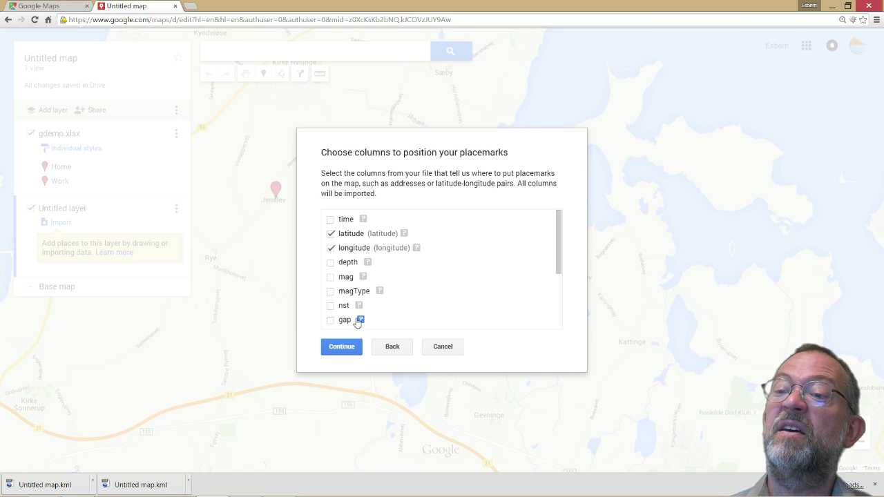
Keep latitude/longitude positioning and title the earthquake markers by place to complete the import.
click(338, 349)
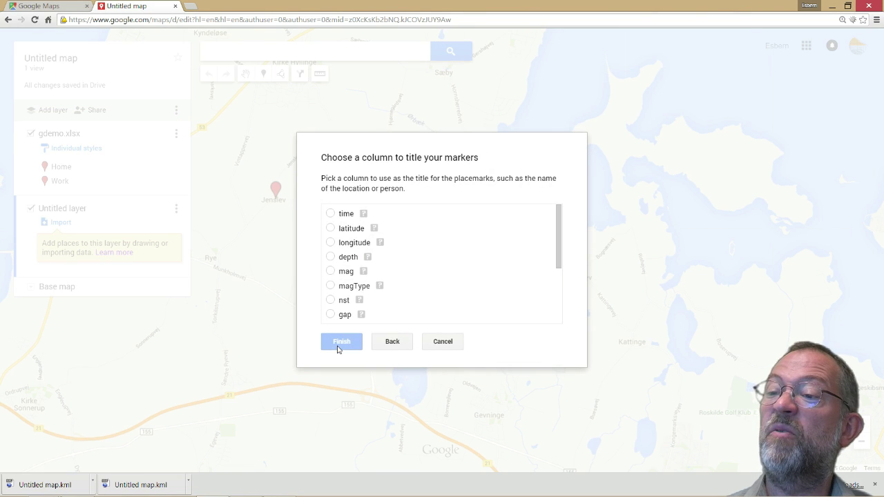
drag(559, 261, 553, 304)
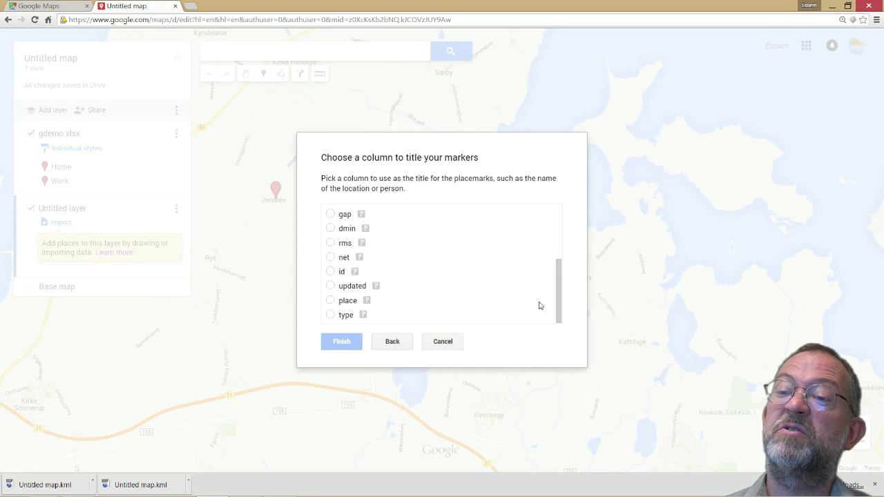
click(331, 300)
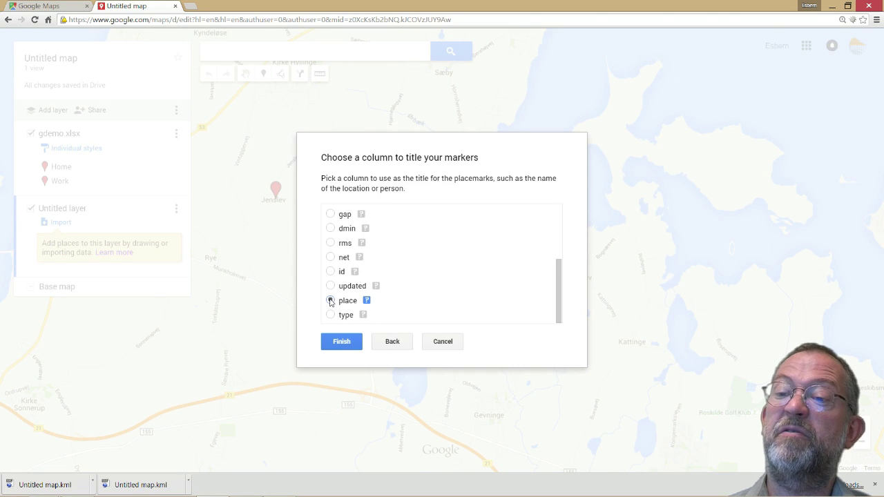
click(344, 342)
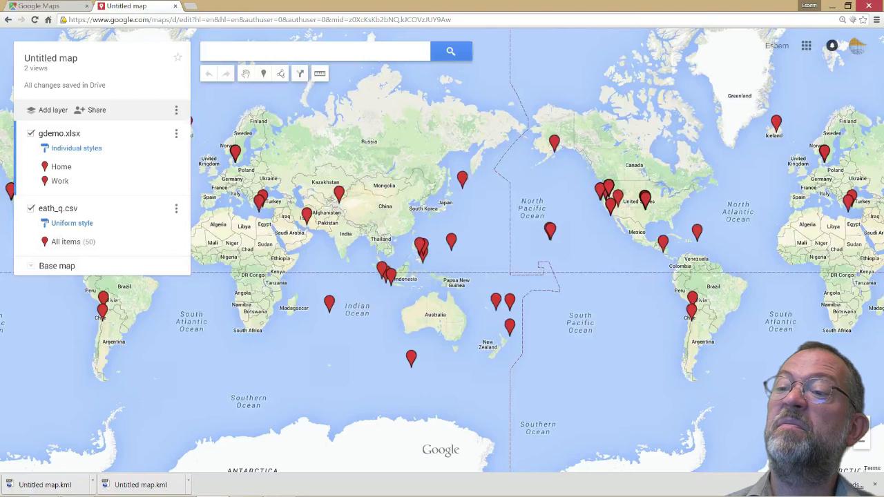
Group the eath_q.csv pins by 'place' so each location gets its own colour.
click(77, 226)
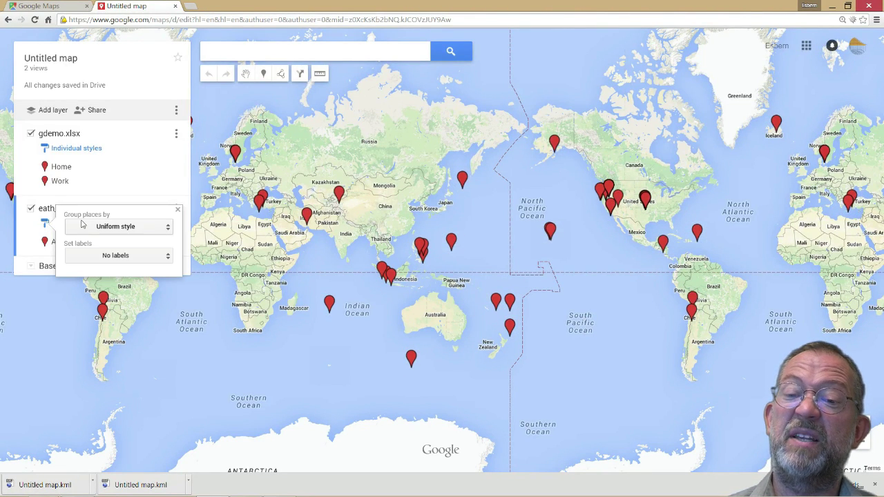
click(147, 230)
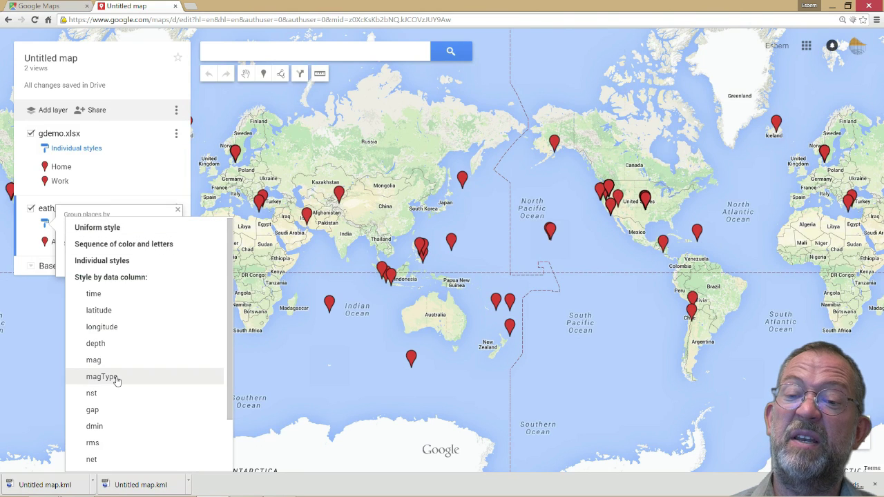
scroll(117, 381, down, 1)
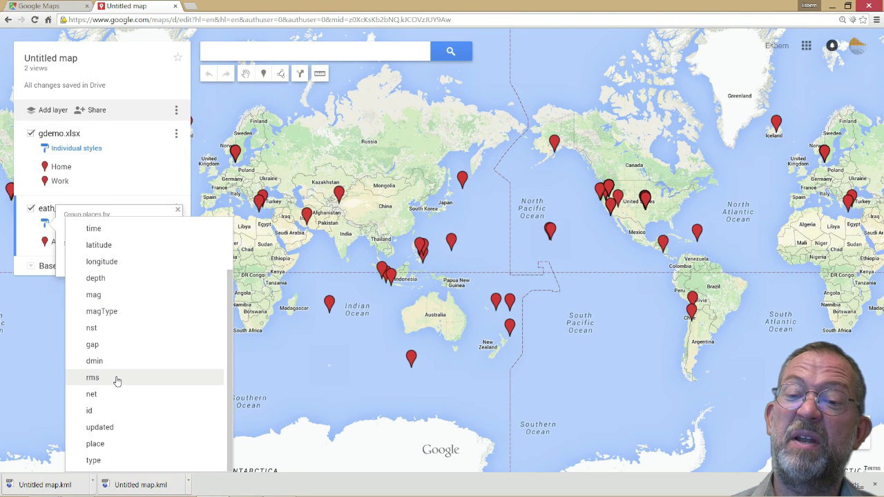
click(97, 445)
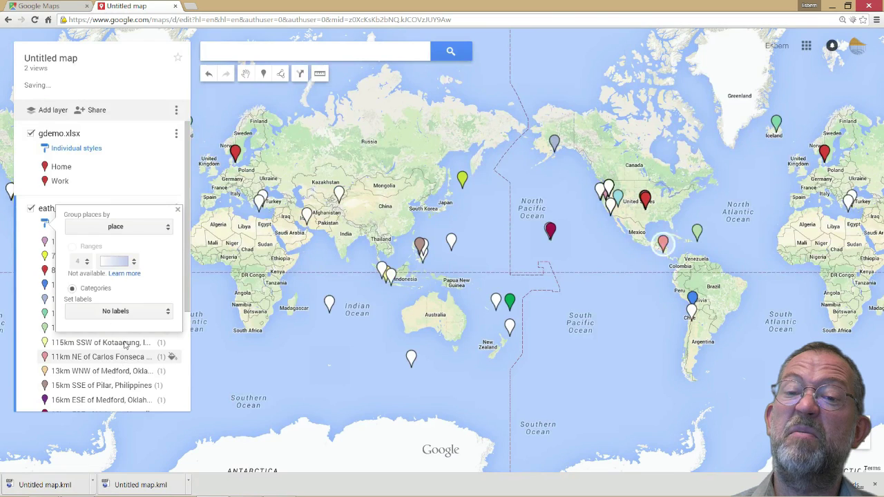
Label each earthquake pin with its 'mag' magnitude value.
click(136, 315)
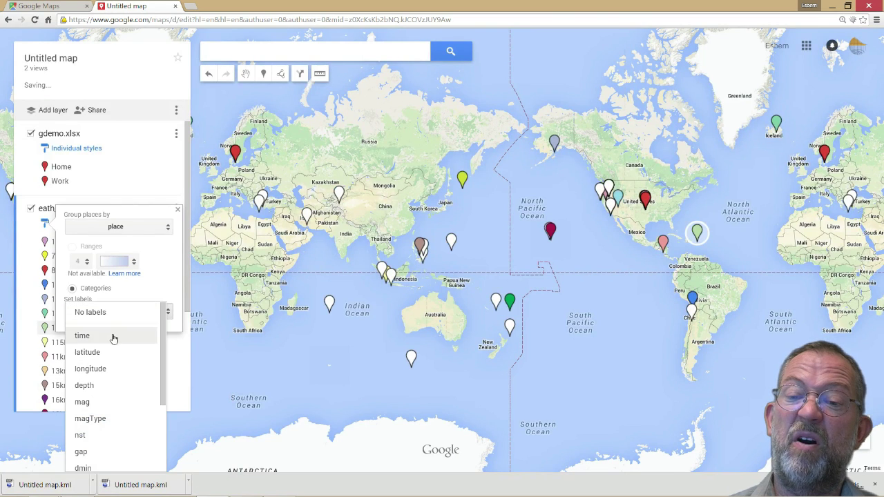
scroll(98, 441, down, 2)
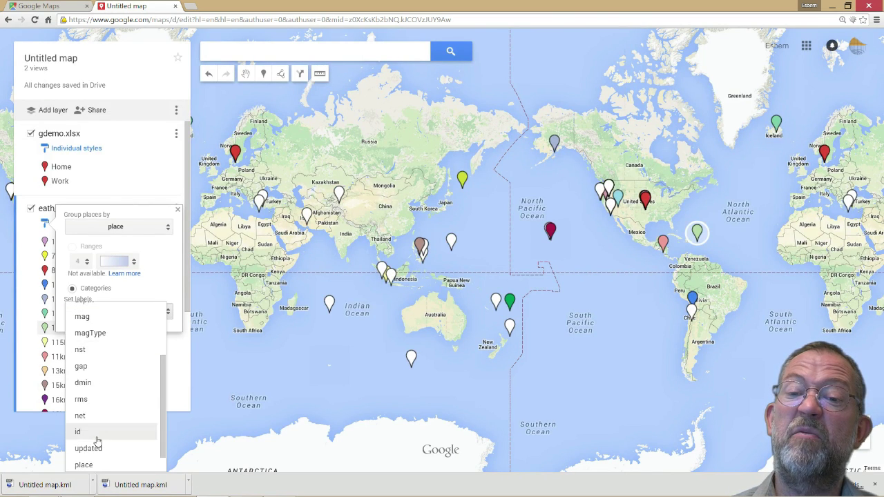
scroll(97, 441, up, 2)
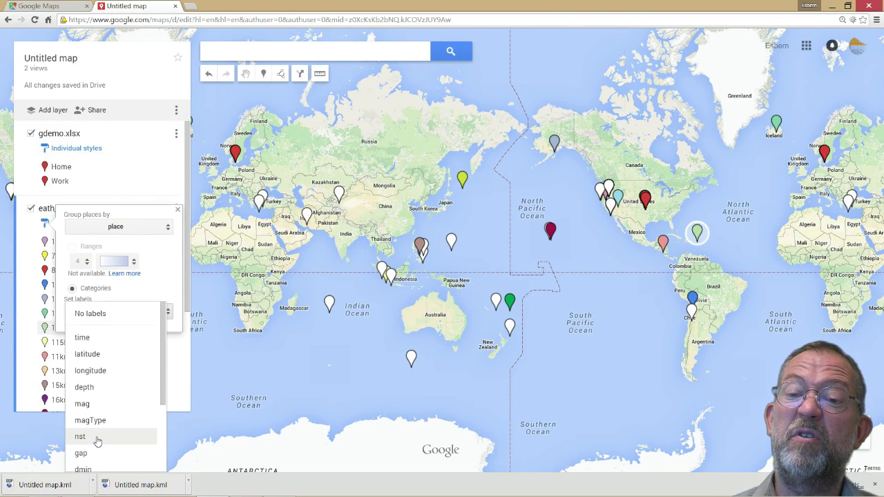
click(100, 407)
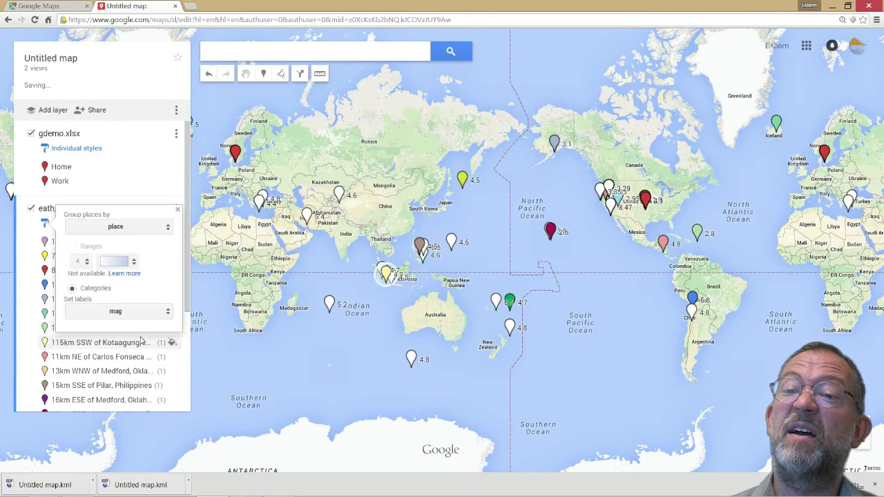
click(178, 210)
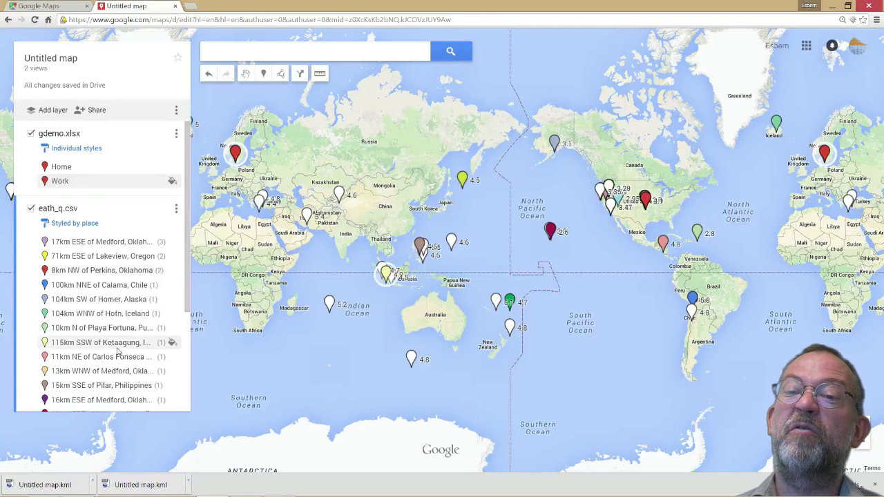
click(177, 210)
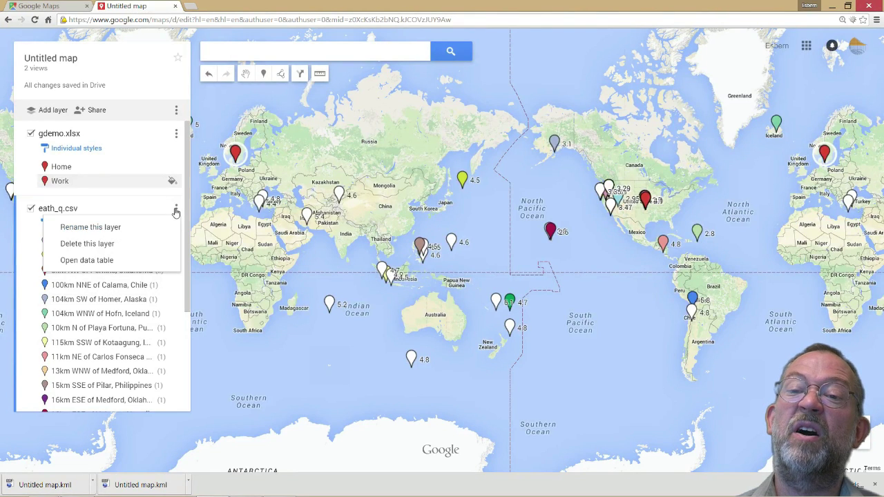
Dismiss the stray menus and open the earthquake layer's data table.
click(88, 207)
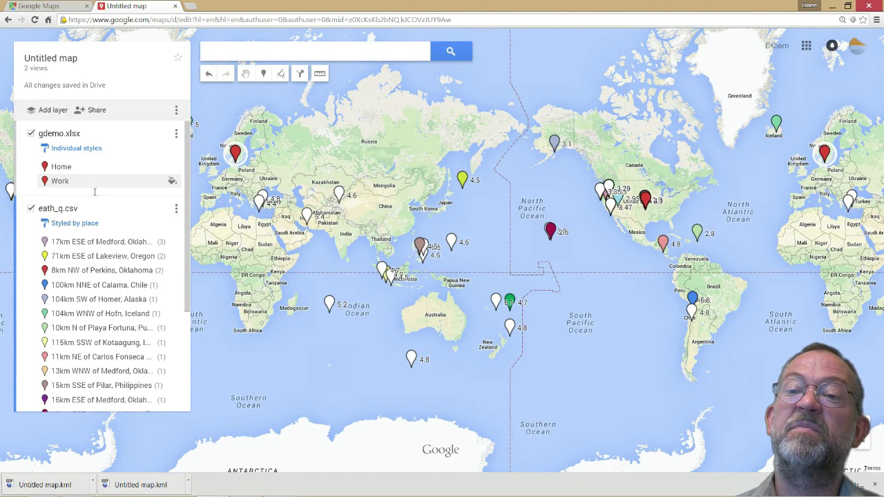
right_click(73, 243)
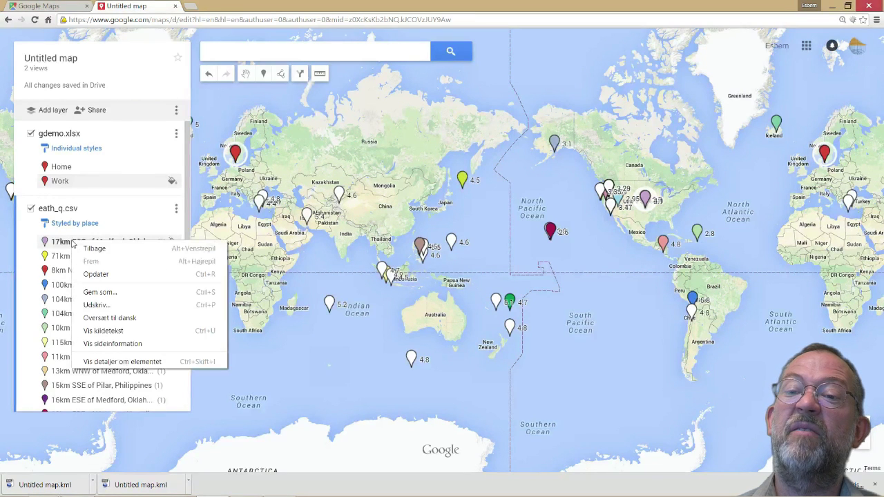
key(Escape)
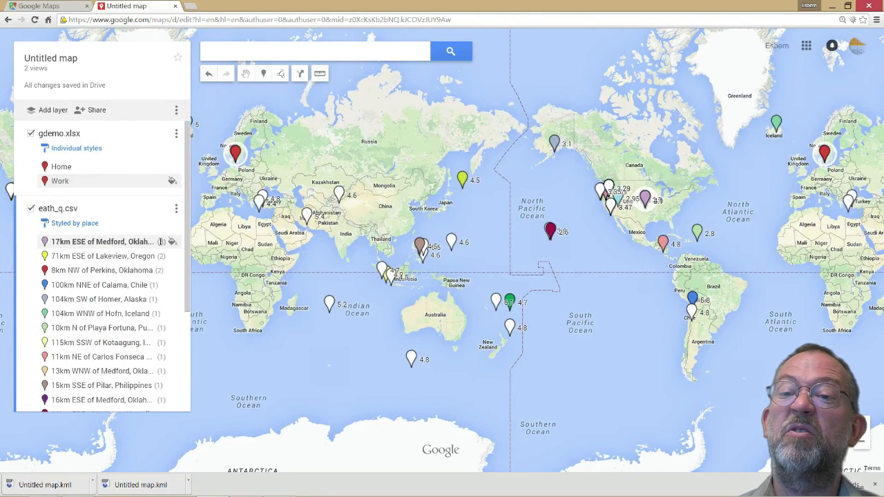
click(176, 212)
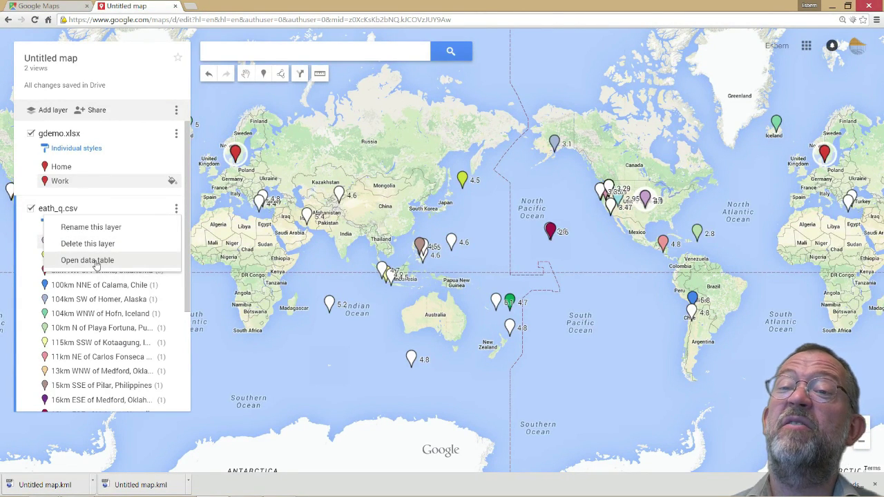
click(97, 262)
Select row 26, the 8km S of Guthrie, Oklahoma quake, review the table and close it.
click(97, 262)
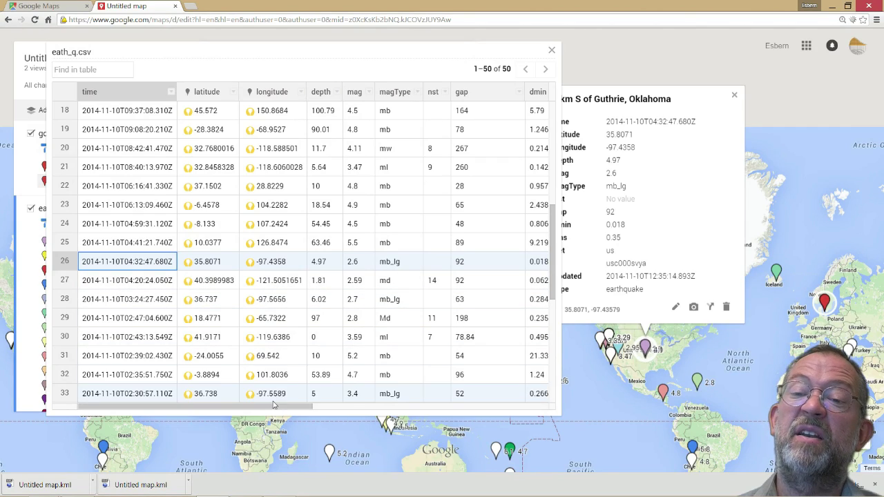
drag(270, 407, 210, 412)
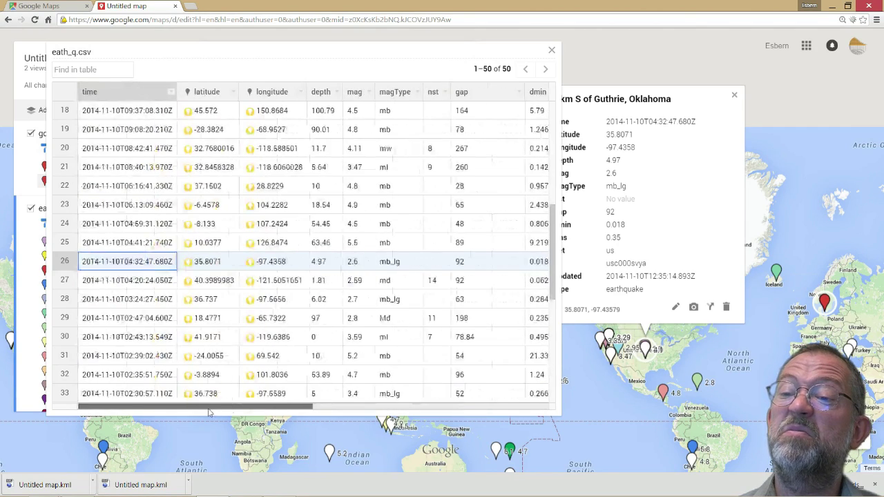
scroll(306, 325, up, 2)
scroll(207, 297, down, 4)
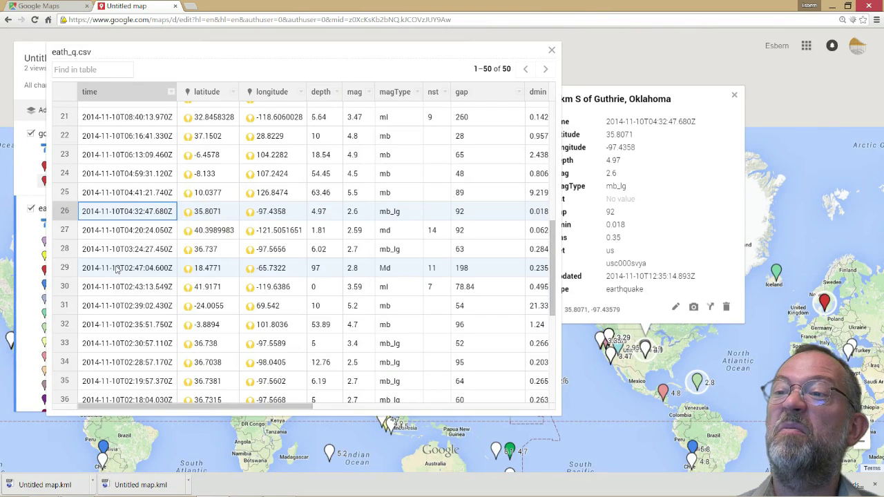
click(552, 51)
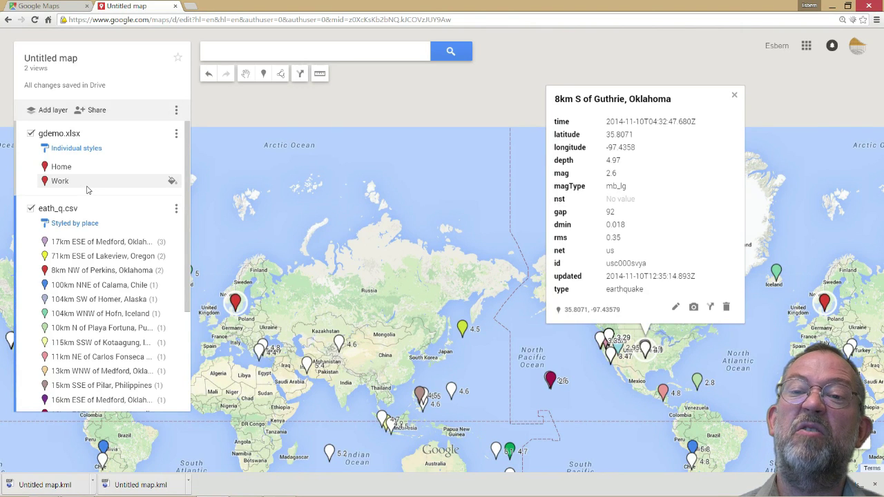
Export the whole map as a plain .KML file, downloading Untitled map (1).kml.
click(176, 110)
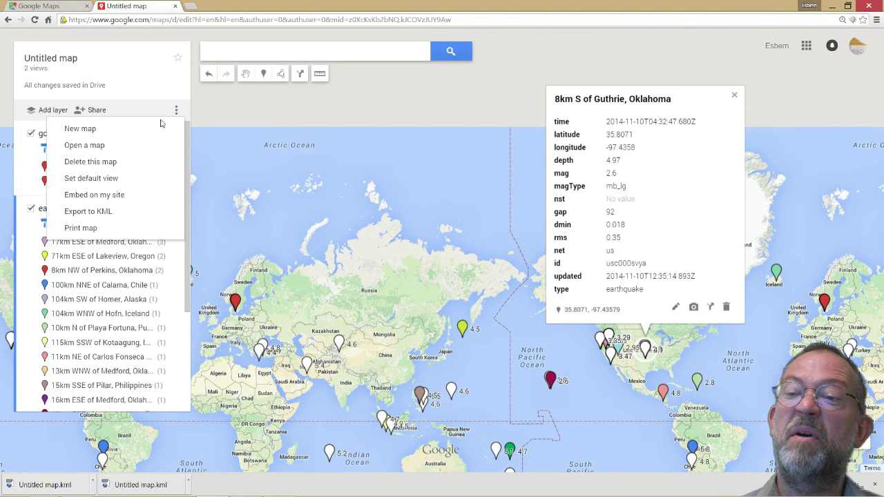
click(111, 211)
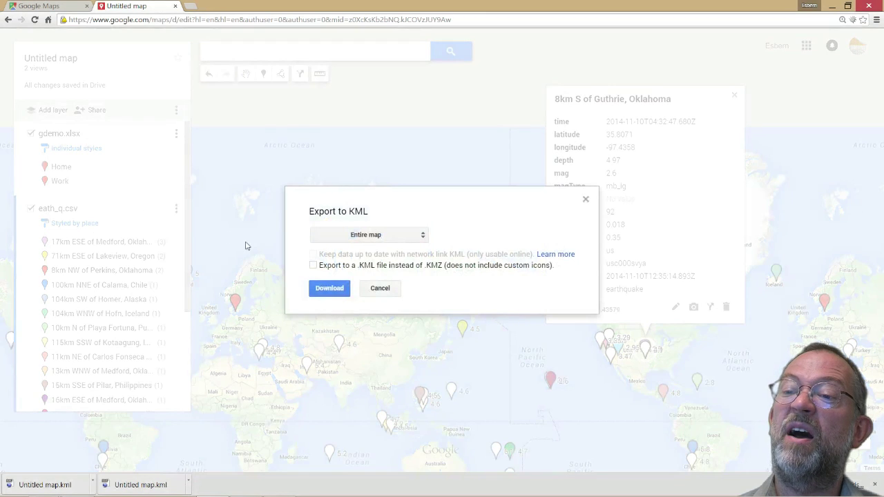
click(314, 267)
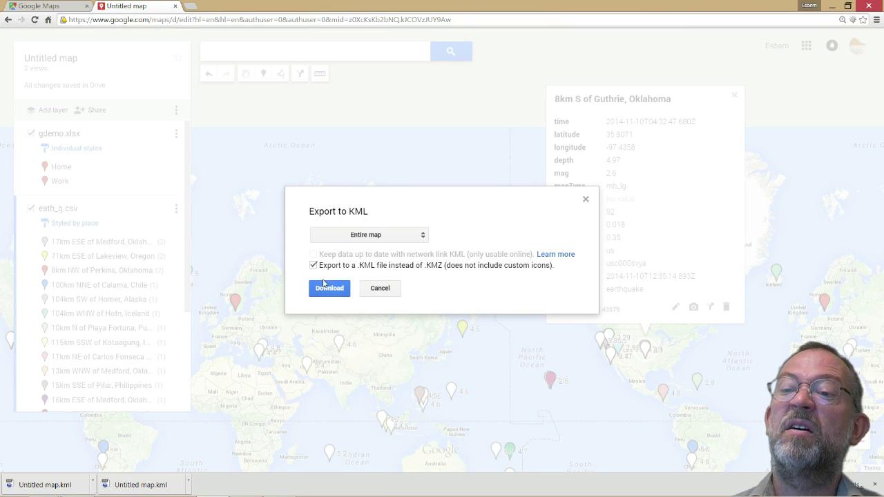
click(330, 290)
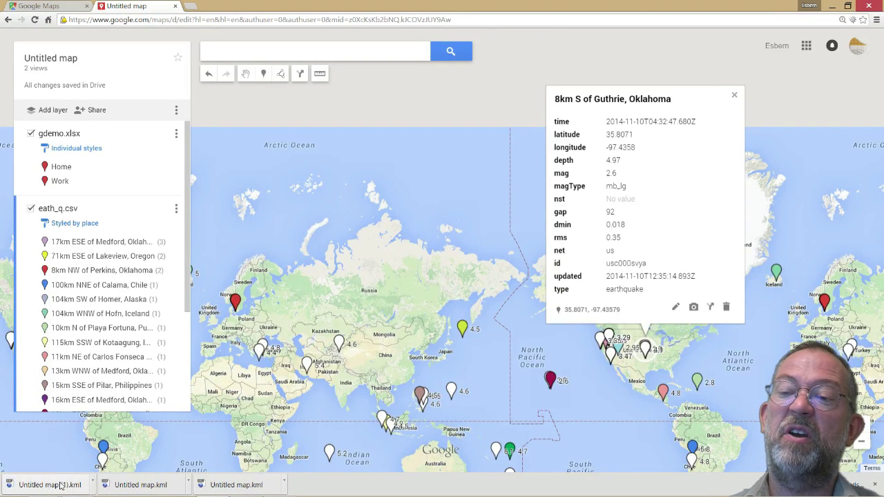
key(alt+Tab)
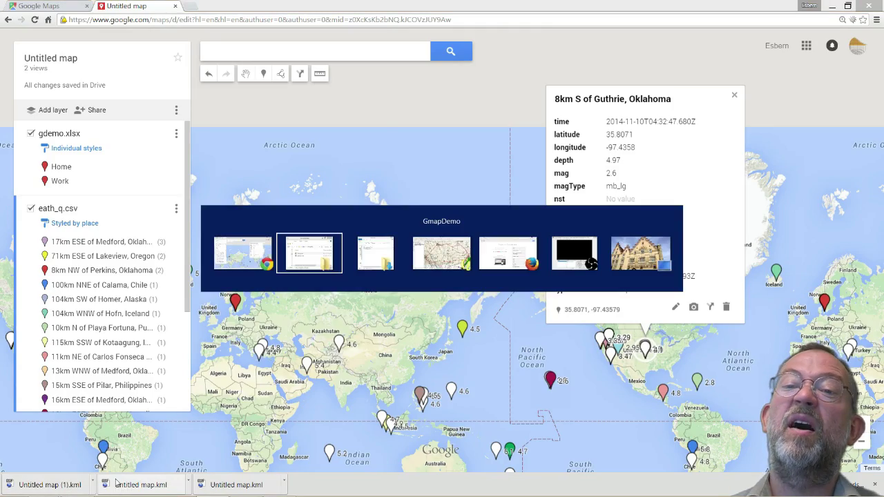
Start a new QGIS project, discarding the old one without saving.
key(alt+Tab)
key(alt+Tab)
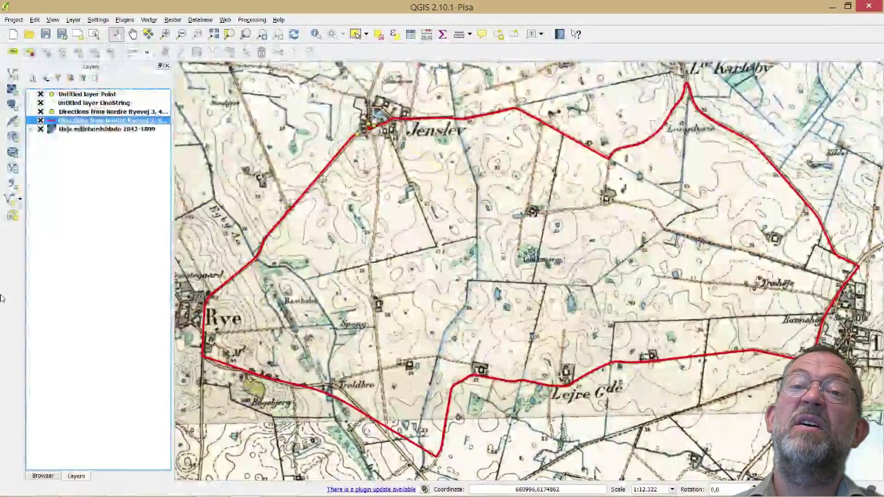
click(13, 34)
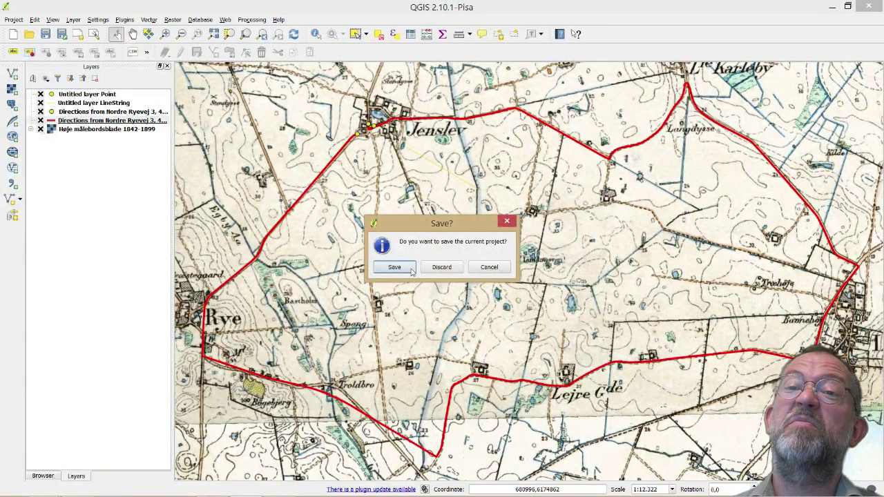
click(440, 268)
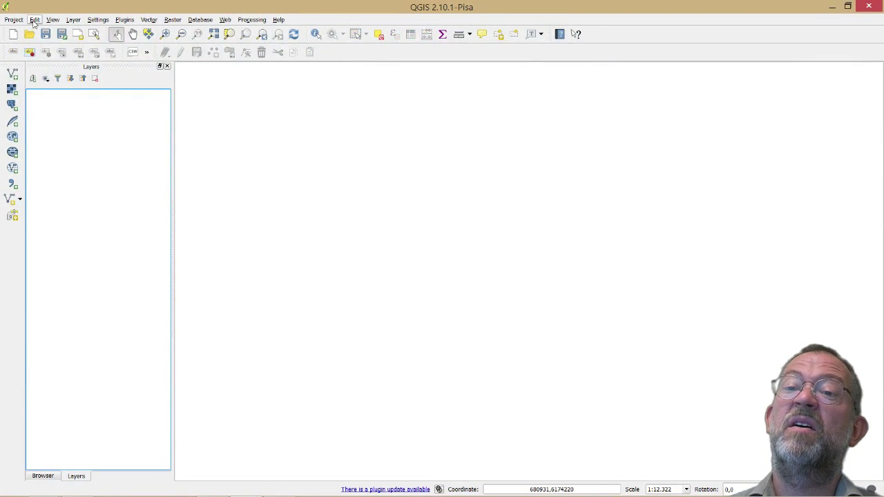
Drag Untitled map (1).kml from the Downloads folder into QGIS as a point layer.
drag(83, 7, 575, 140)
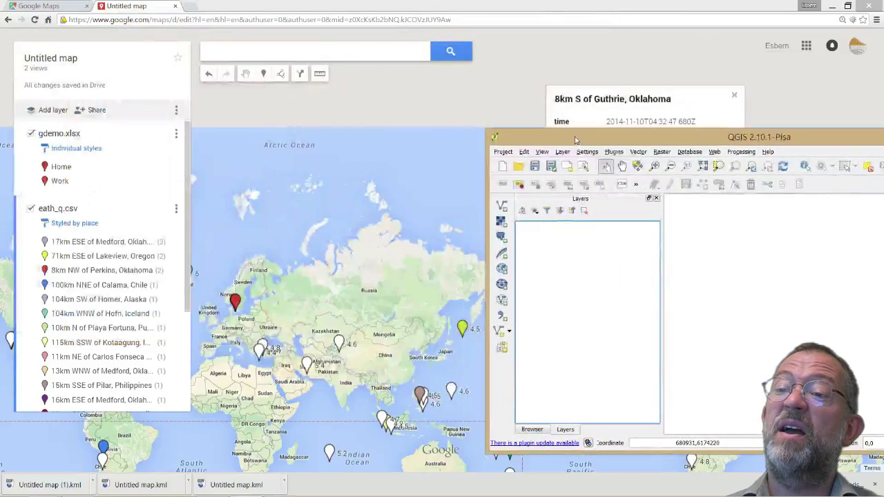
key(alt+Tab)
key(Tab)
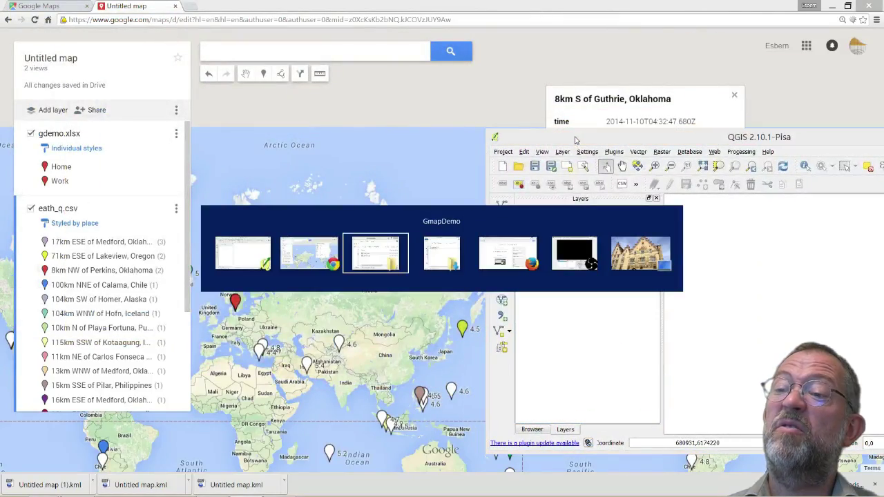
key(Tab)
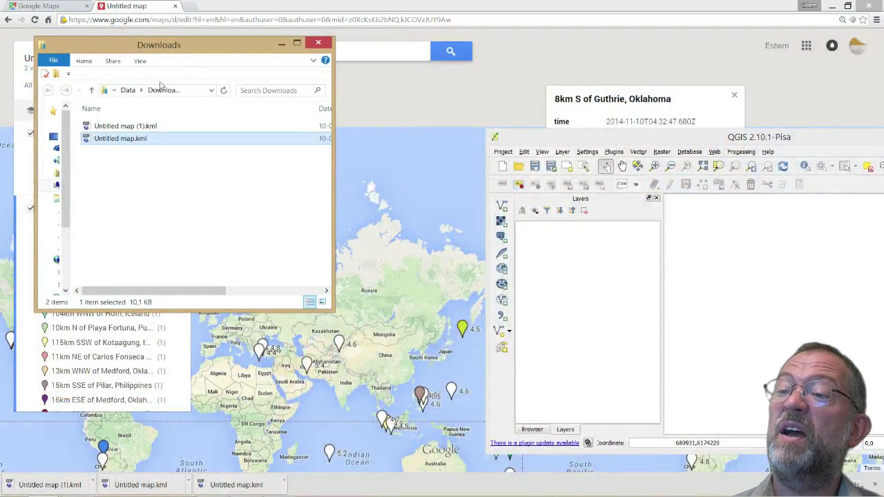
mouse_move(96, 129)
mouse_down()
mouse_move(470, 207)
mouse_move(653, 309)
mouse_move(607, 290)
mouse_up()
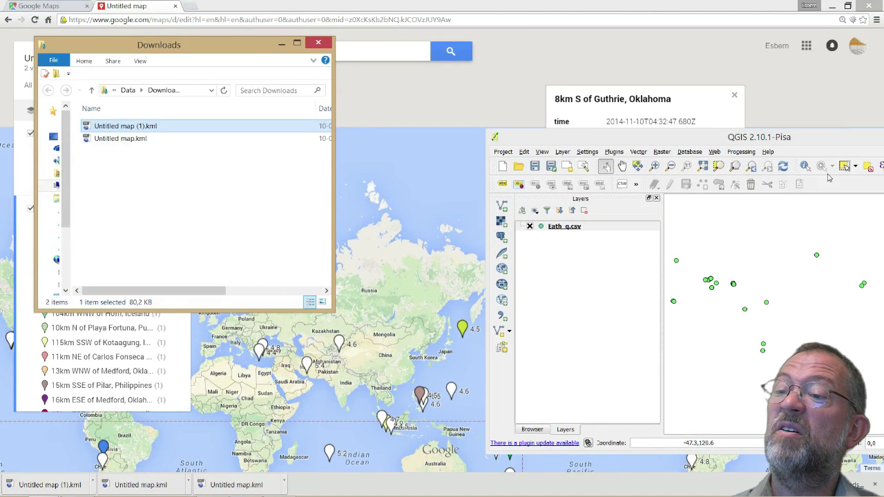
drag(851, 147, 525, 102)
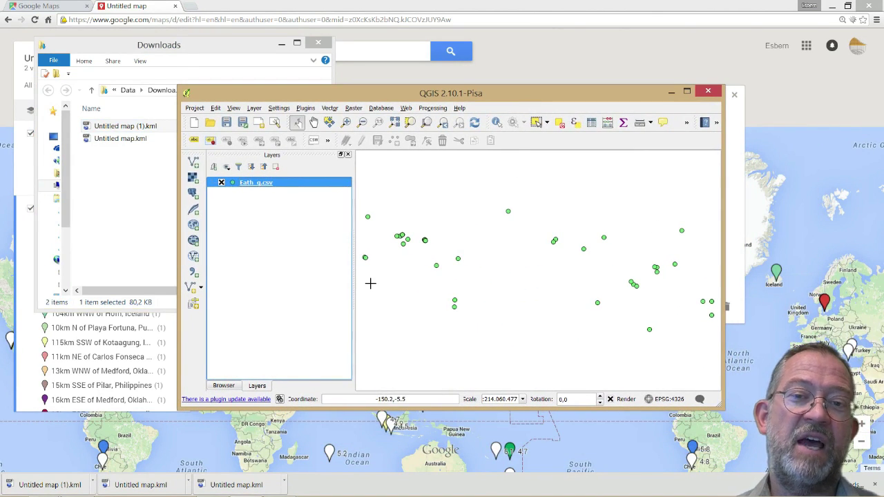